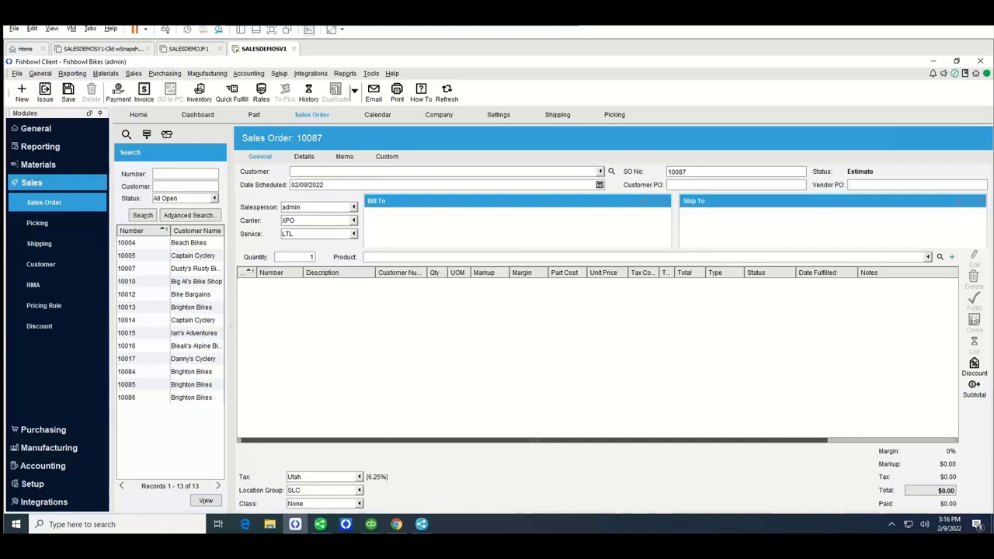
Set the new sales order's customer to Brighton Bikes and proceed past the credit limit alert.
{"action": "left_click", "coordinate": [336, 171]}
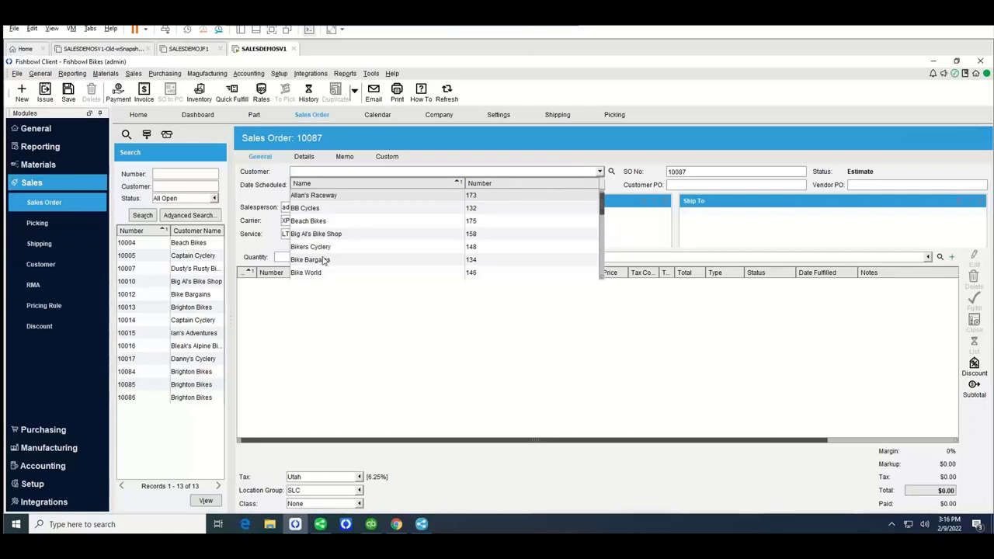
{"action": "scroll", "coordinate": [325, 261], "scroll_direction": "down", "scroll_amount": 1}
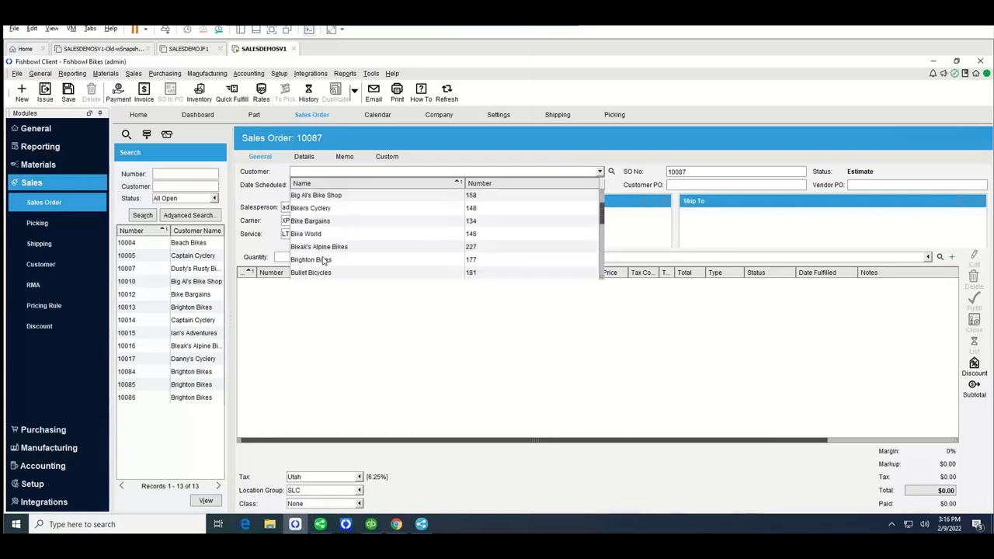
{"action": "left_click", "coordinate": [325, 261]}
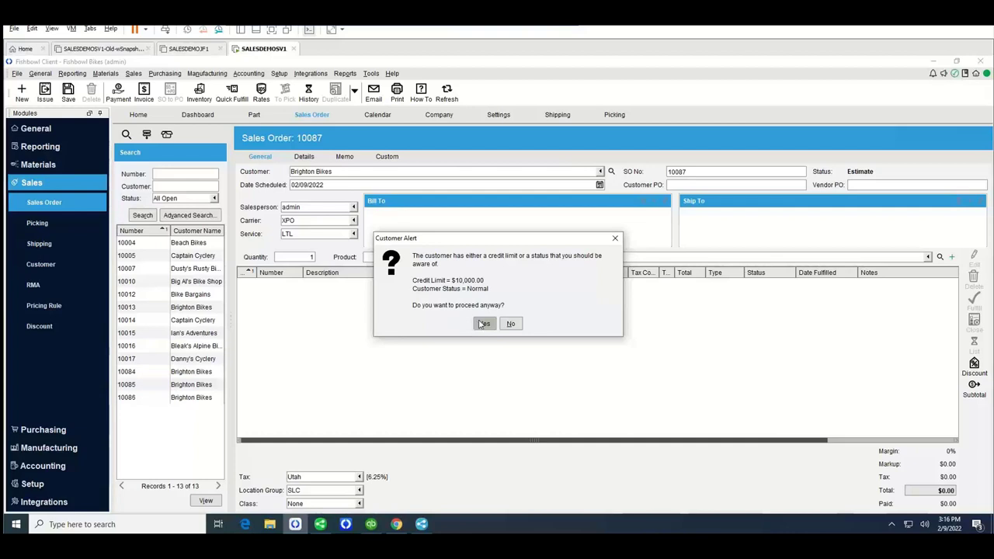
{"action": "left_click", "coordinate": [483, 324]}
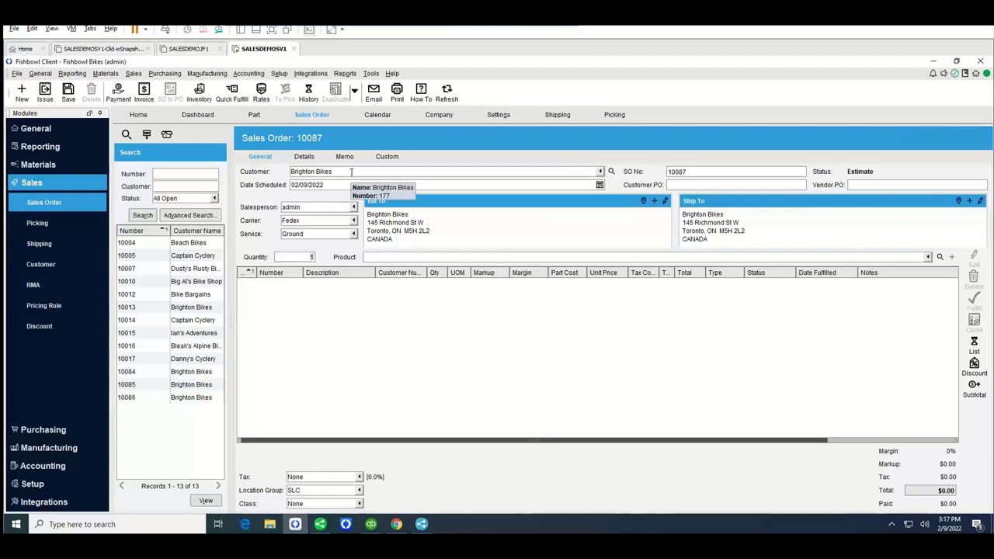
Set the order's carrier to XPO and its service to LTL.
{"action": "left_click", "coordinate": [353, 221]}
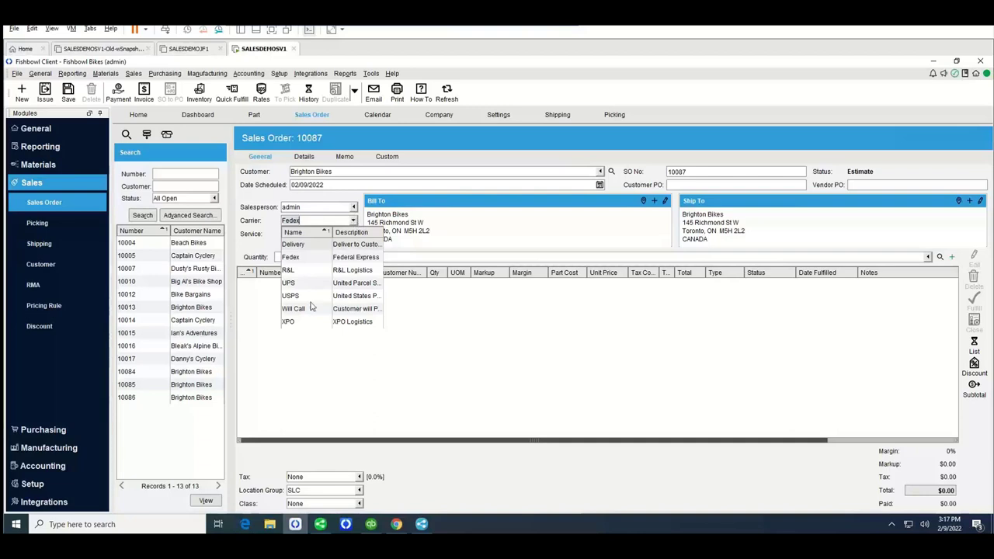
{"action": "left_click", "coordinate": [305, 322]}
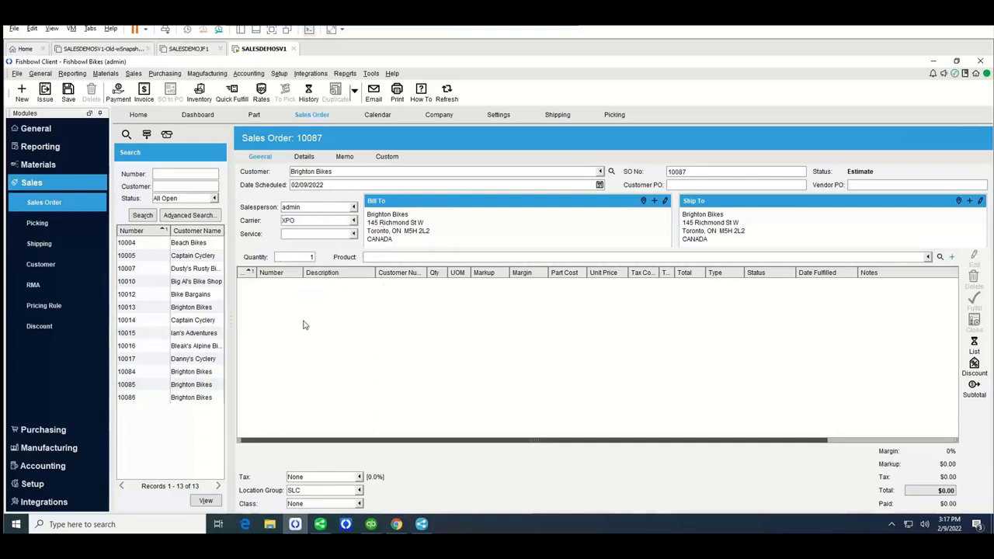
{"action": "left_click", "coordinate": [354, 235]}
{"action": "left_click", "coordinate": [327, 258]}
Add products C201 Single Speed Chain, B203 Basic Brake Cables and FG2100 Extreme Mountain Bike as order lines.
{"action": "left_click", "coordinate": [409, 256]}
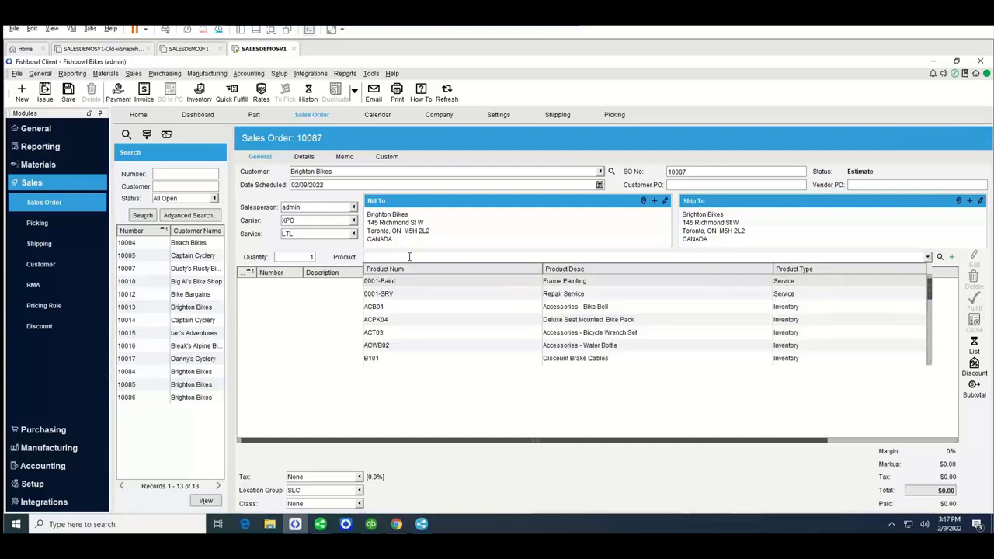
{"action": "type", "text": "C"}
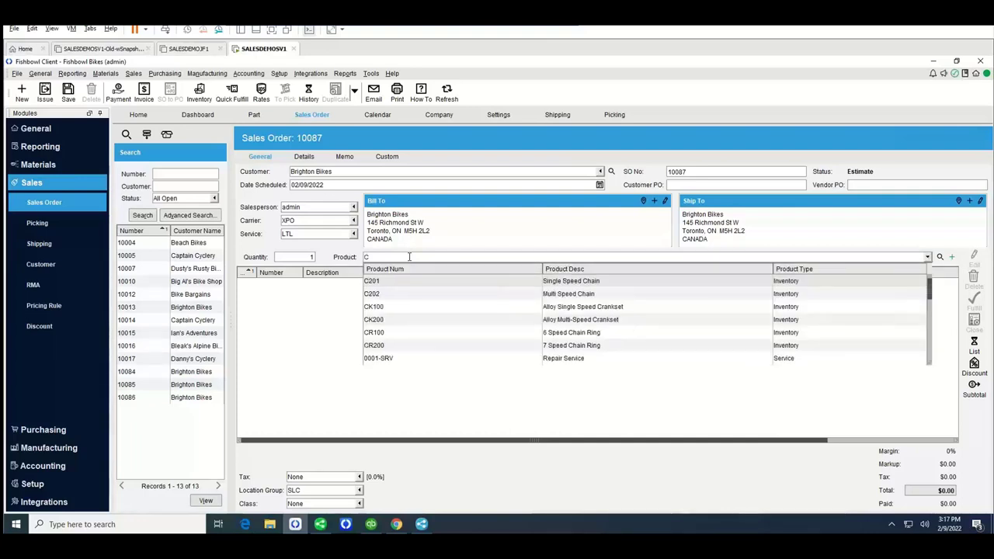
{"action": "type", "text": "201"}
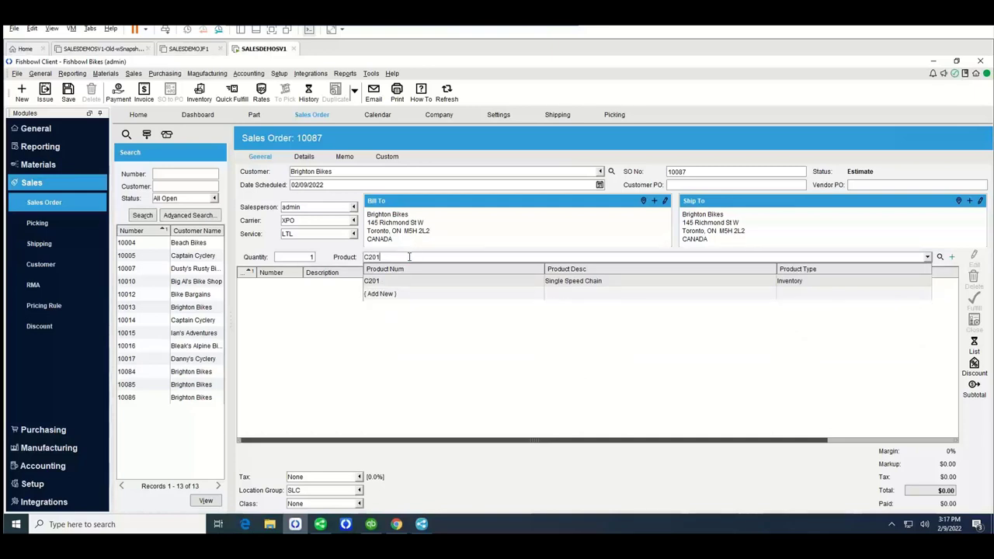
{"action": "key", "text": "Return"}
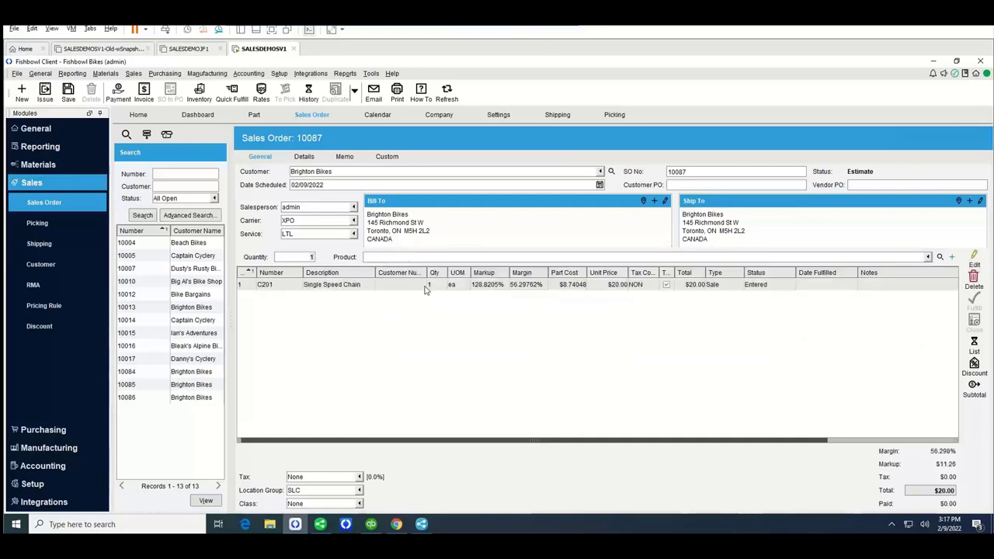
{"action": "left_click", "coordinate": [412, 257]}
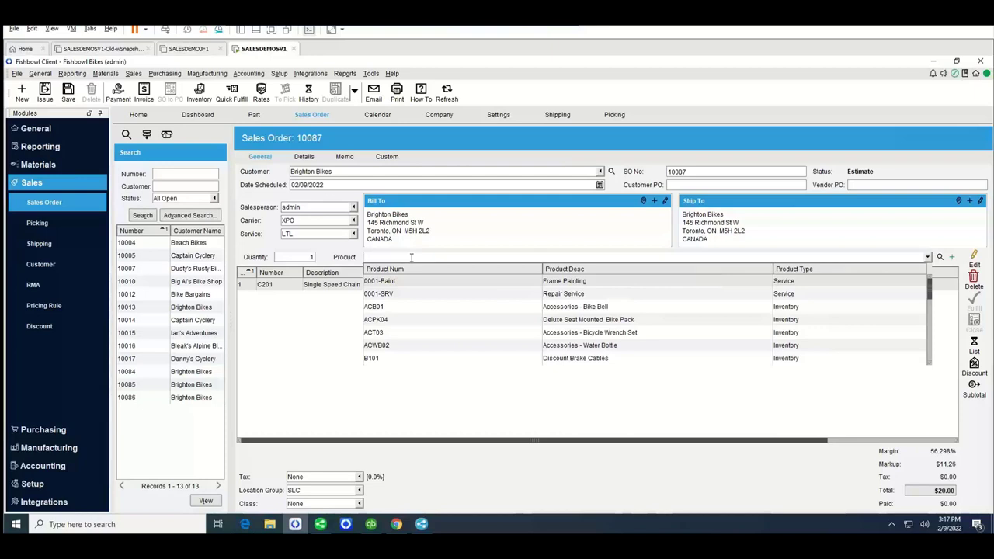
{"action": "type", "text": "B203"}
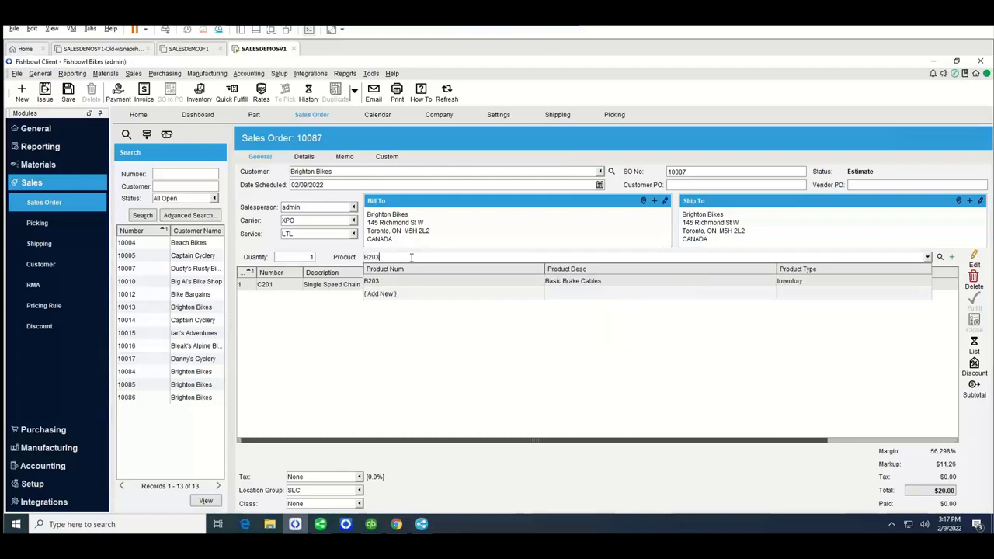
{"action": "key", "text": "Return"}
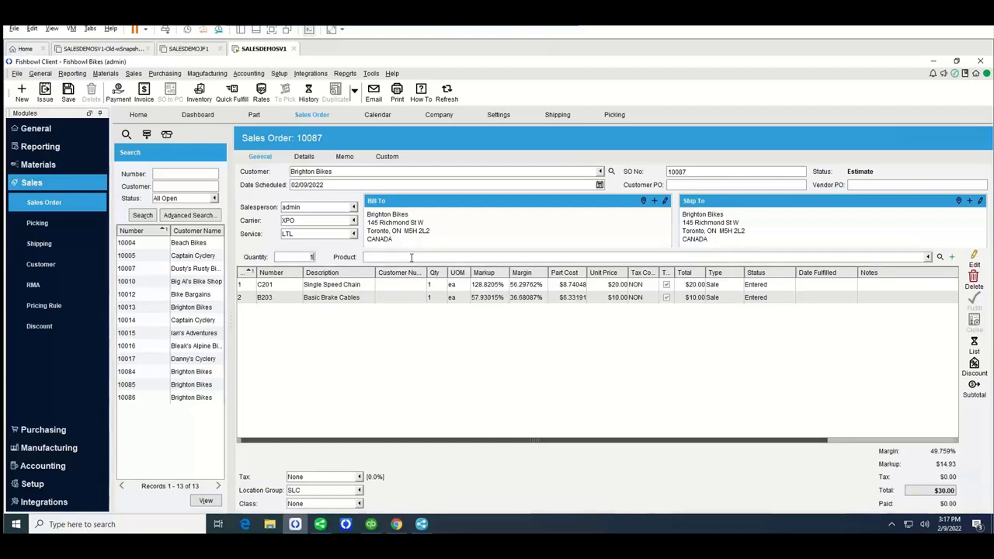
{"action": "left_click", "coordinate": [412, 258]}
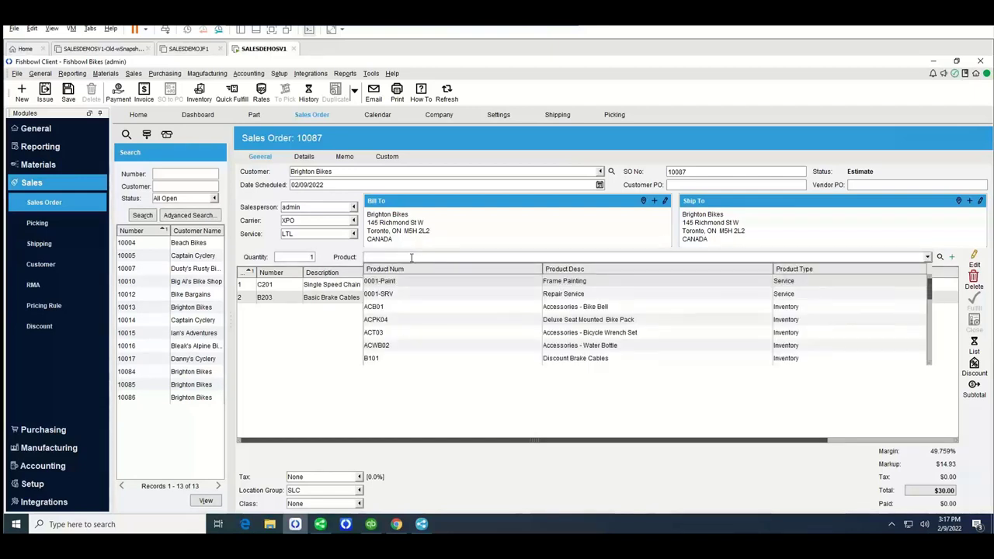
{"action": "type", "text": "FG21"}
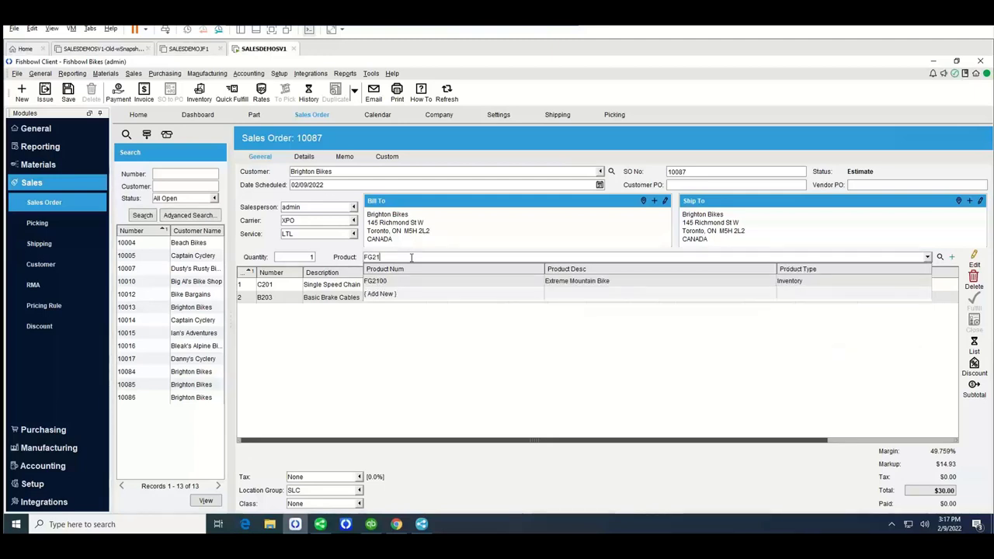
{"action": "type", "text": "00"}
{"action": "key", "text": "Return"}
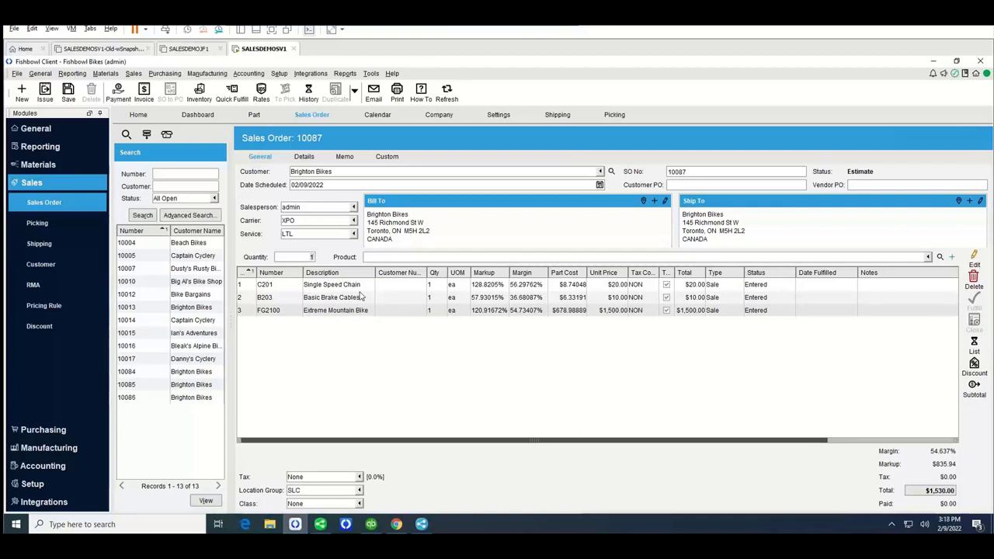
Set the line quantities to 2 for C201, 3 for B203 and 2 for FG2100.
{"action": "left_click", "coordinate": [443, 287]}
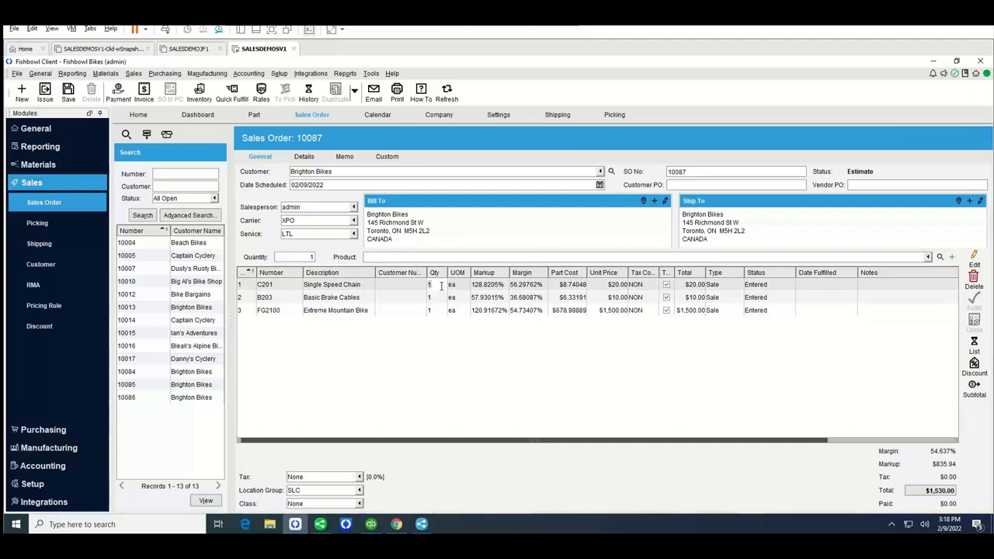
{"action": "type", "text": "2"}
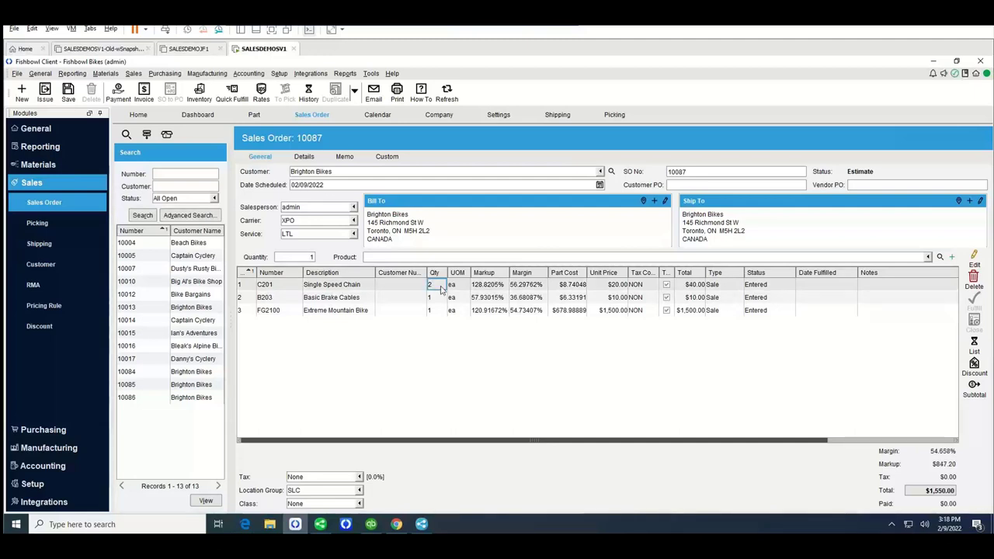
{"action": "left_click", "coordinate": [437, 298]}
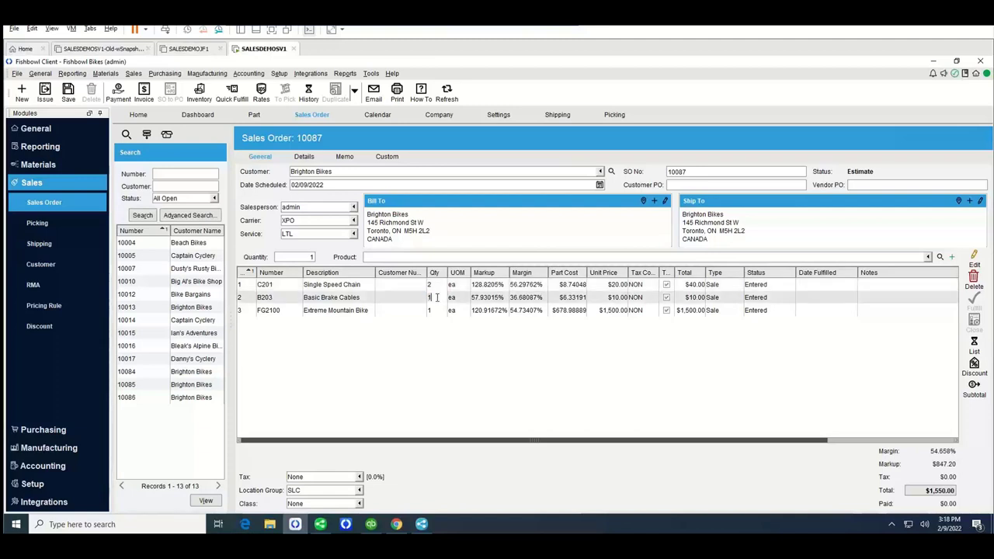
{"action": "key", "text": "BackSpace"}
{"action": "type", "text": "3"}
{"action": "left_click", "coordinate": [438, 311]}
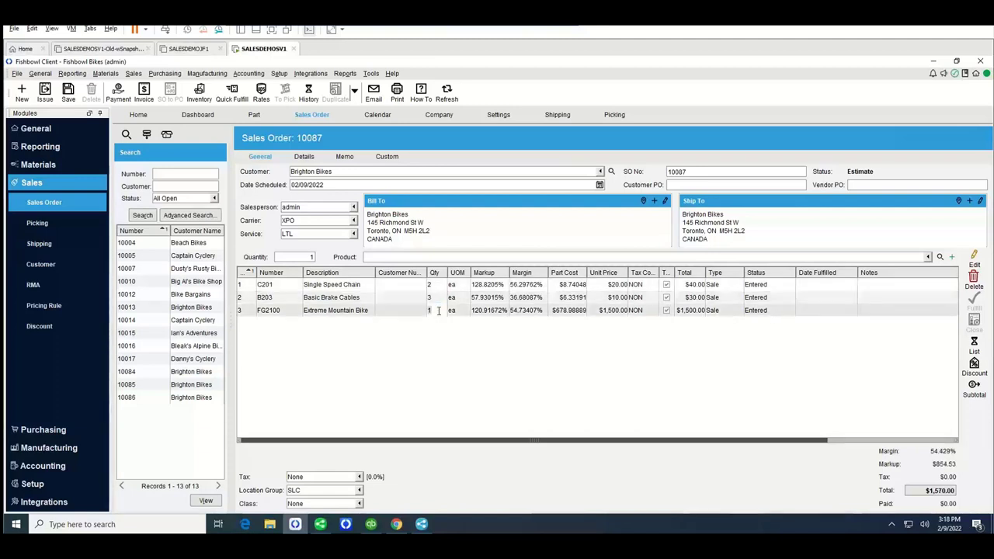
{"action": "type", "text": "2"}
{"action": "key", "text": "Return"}
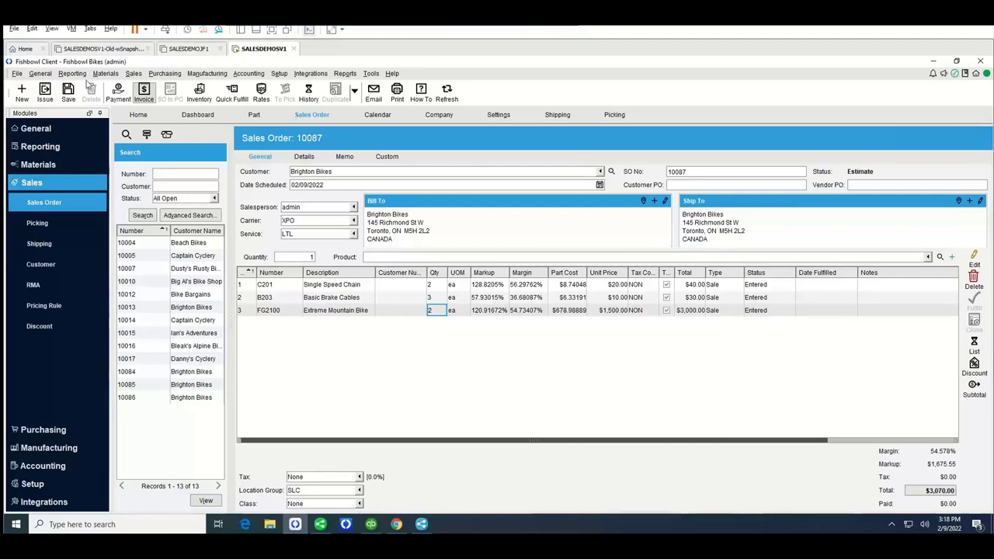
Issue the sales order and open its pick, selecting the FG2100 line.
{"action": "left_click", "coordinate": [45, 91]}
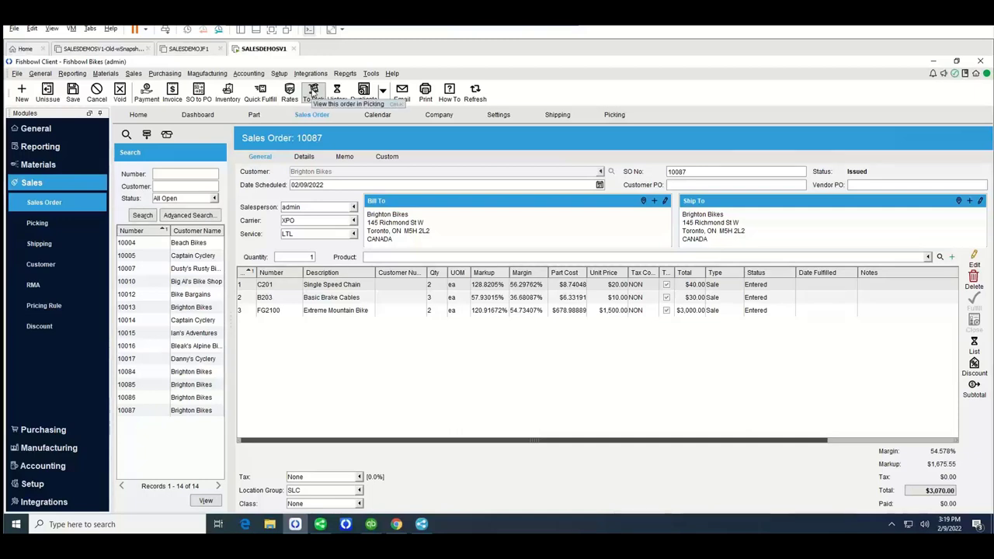
{"action": "left_click", "coordinate": [313, 91]}
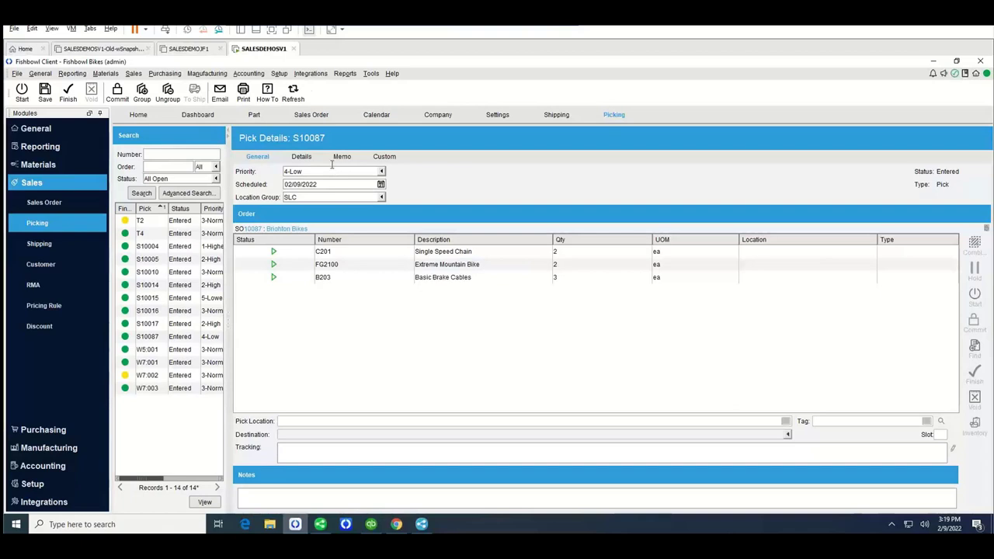
{"action": "left_click", "coordinate": [353, 257]}
{"action": "left_click", "coordinate": [354, 265]}
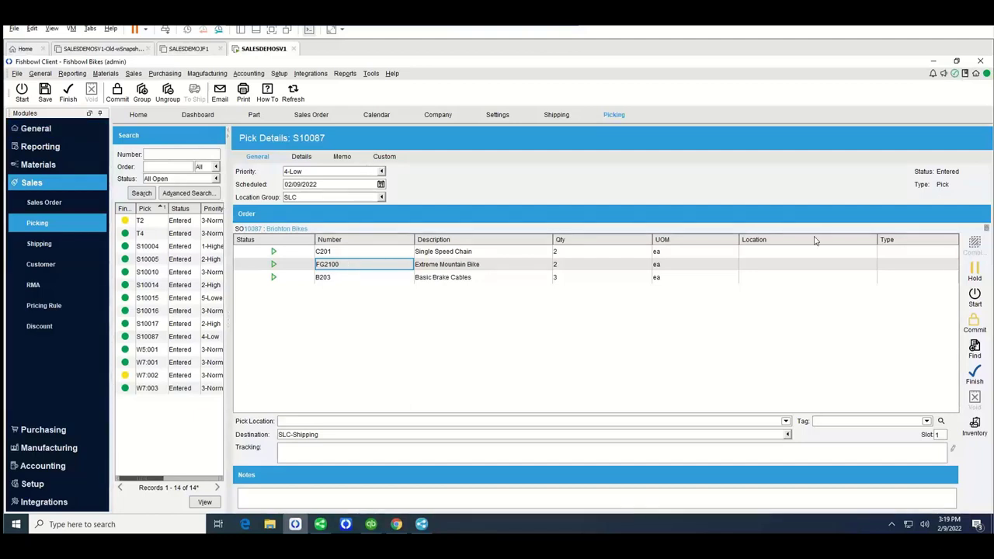
Start the pick without printing a pick list and select the Extreme Mountain Bike line.
{"action": "left_click", "coordinate": [22, 92]}
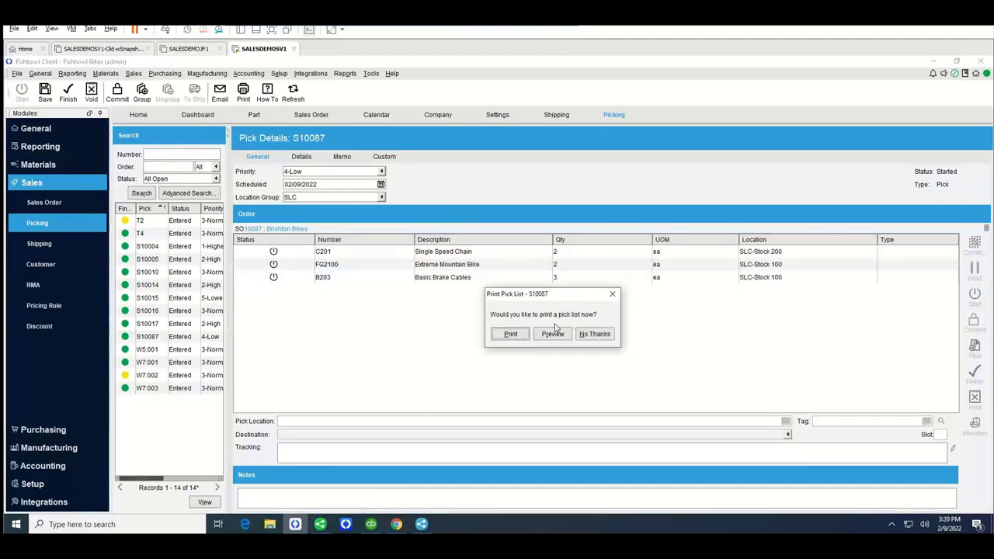
{"action": "left_click", "coordinate": [595, 334]}
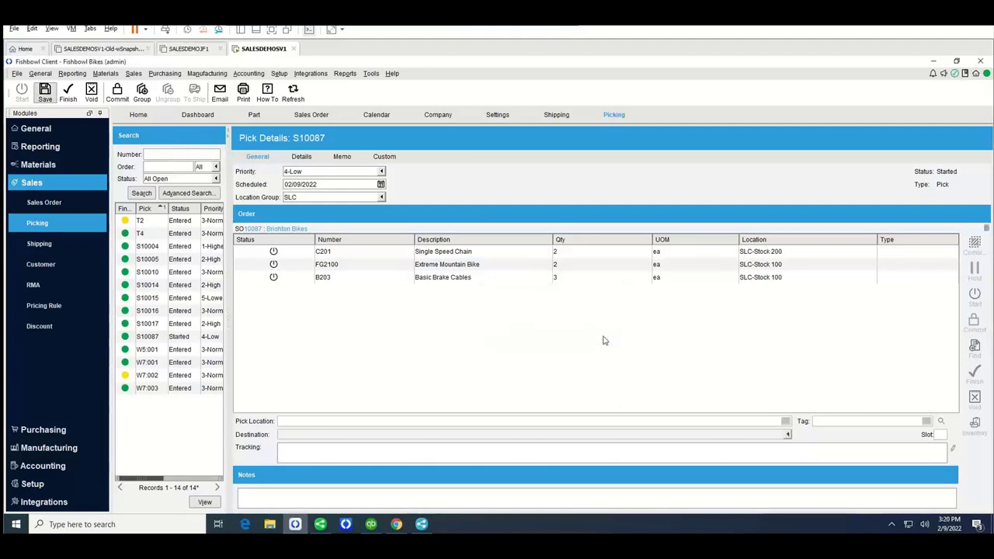
{"action": "left_click", "coordinate": [433, 265]}
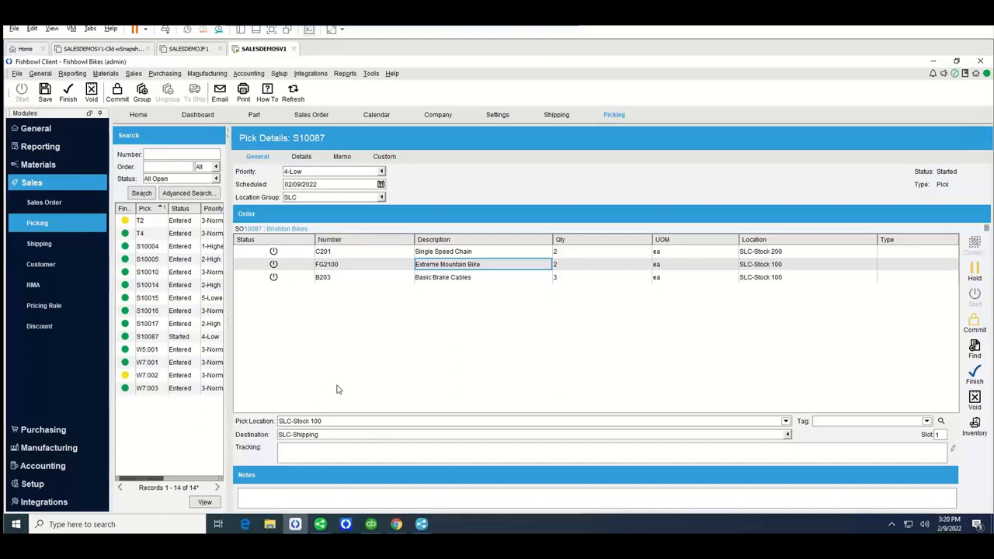
{"action": "left_click", "coordinate": [68, 91]}
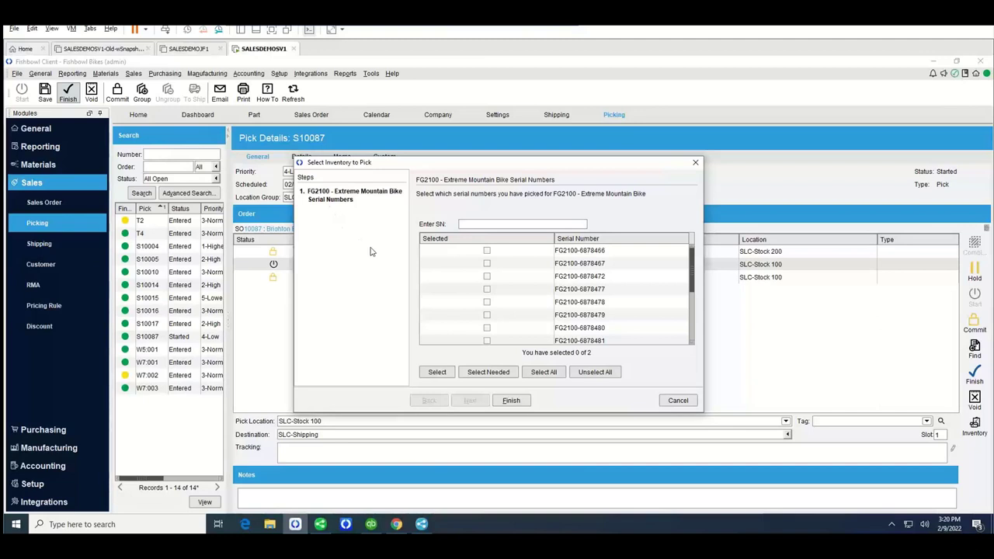
{"action": "left_click", "coordinate": [487, 250]}
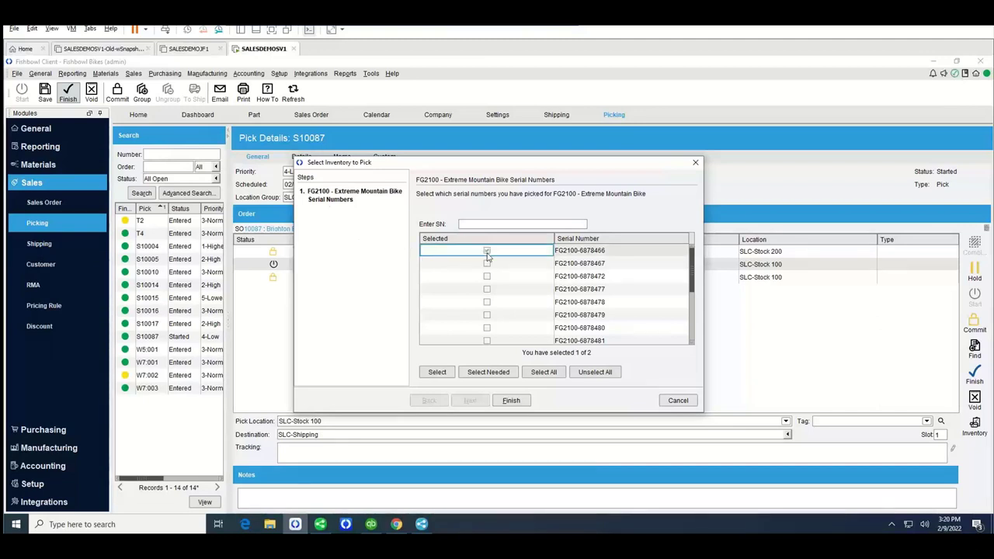
{"action": "left_click", "coordinate": [487, 264]}
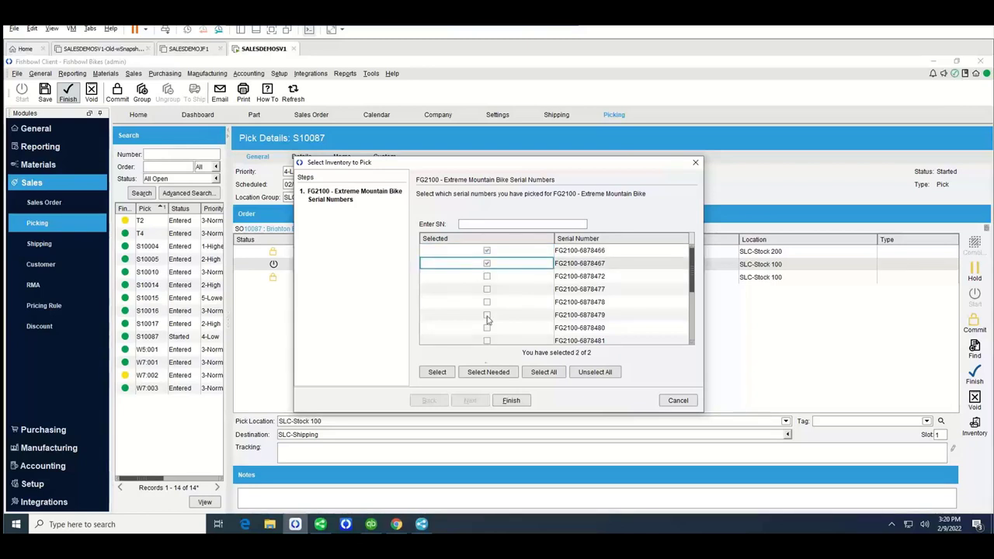
{"action": "left_click", "coordinate": [508, 399]}
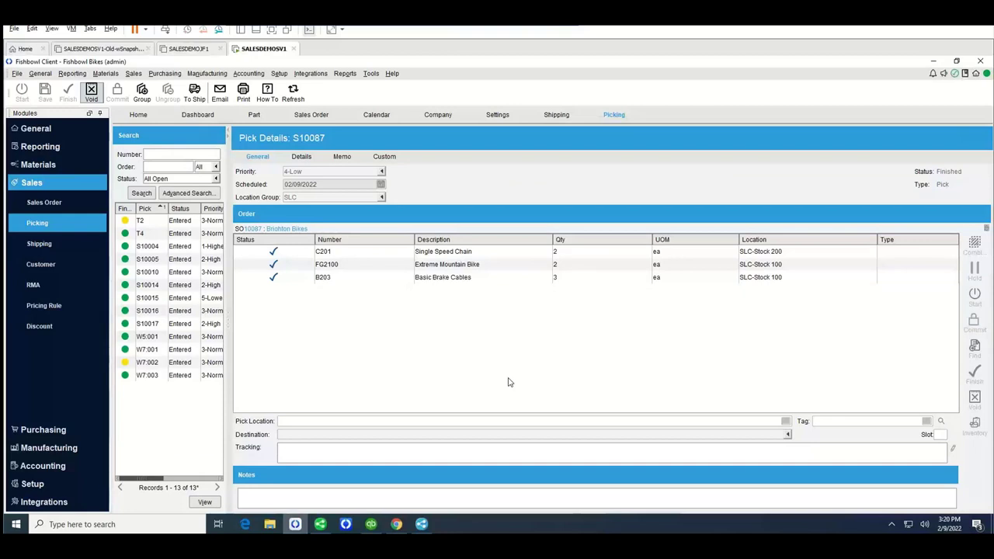
Open the finished pick's shipment and add one new carton alongside Carton 1.
{"action": "left_click", "coordinate": [195, 93]}
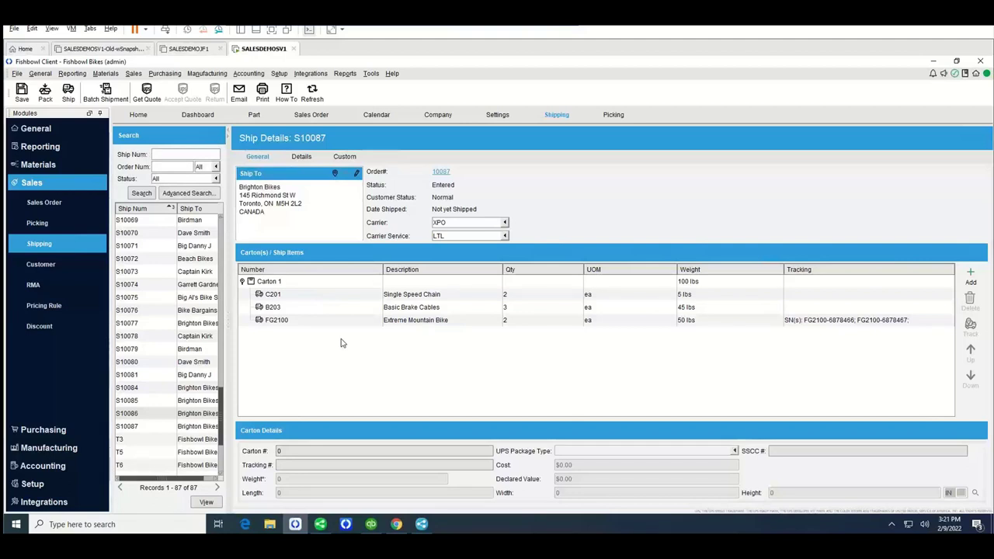
{"action": "left_click", "coordinate": [314, 296]}
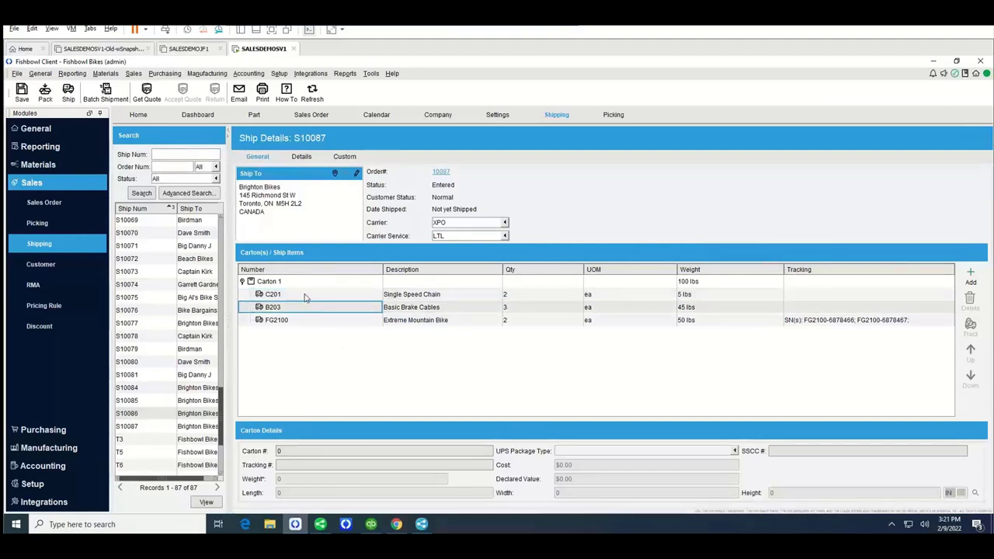
{"action": "left_click", "coordinate": [302, 286]}
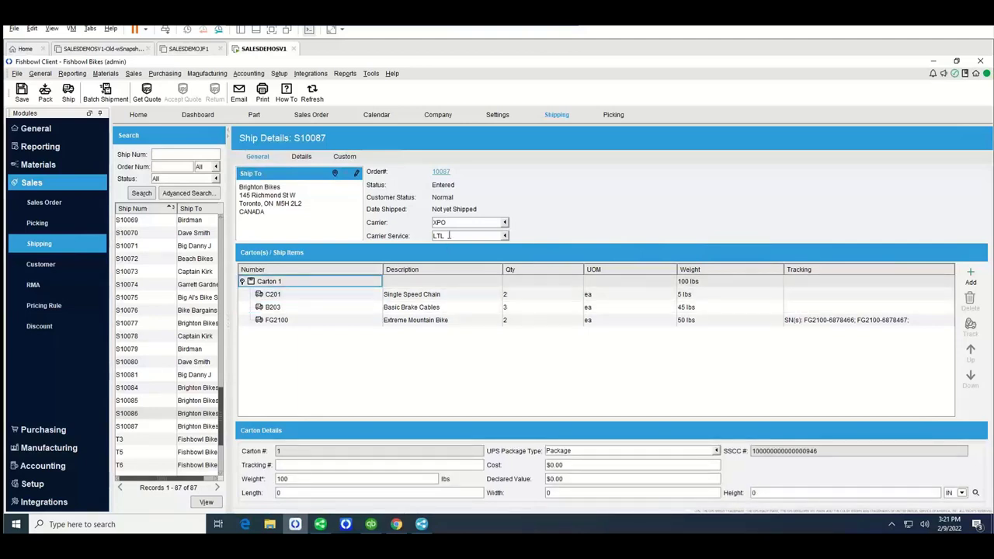
{"action": "right_click", "coordinate": [324, 286]}
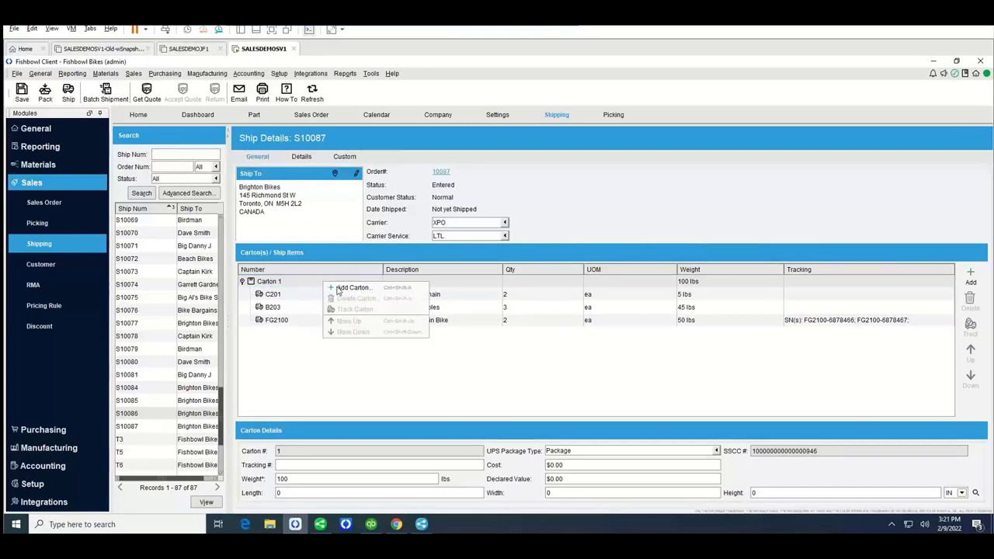
{"action": "left_click", "coordinate": [337, 291]}
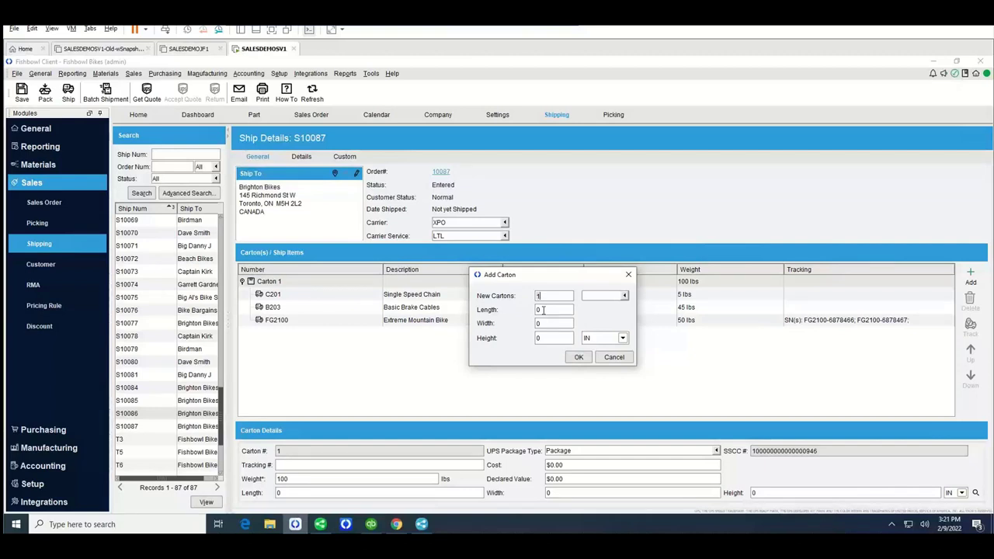
{"action": "left_click", "coordinate": [577, 360]}
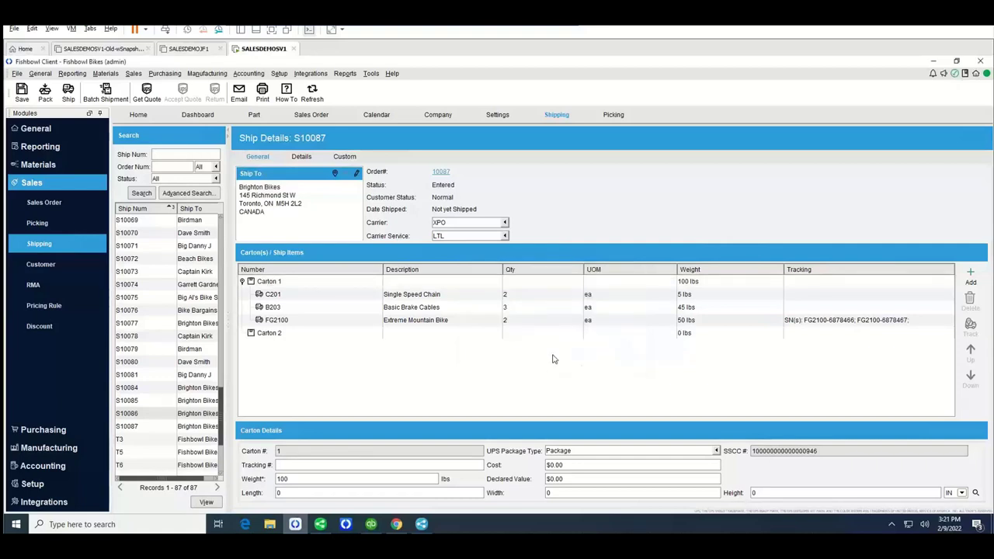
Move the B203 brake cables and C201 chains into Carton 2, leaving FG2100 in Carton 1.
{"action": "left_click", "coordinate": [309, 321]}
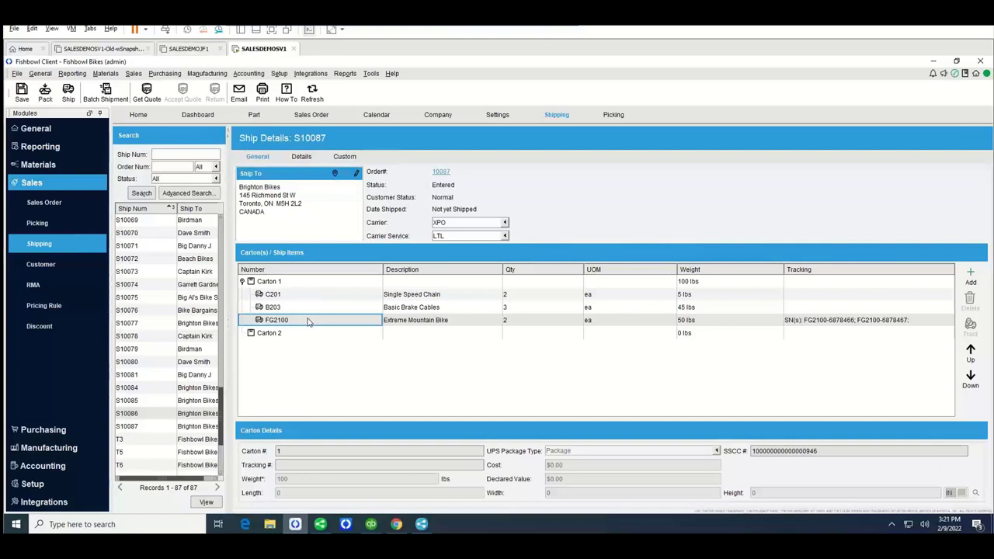
{"action": "left_click_drag", "start_coordinate": [309, 322], "coordinate": [309, 331]}
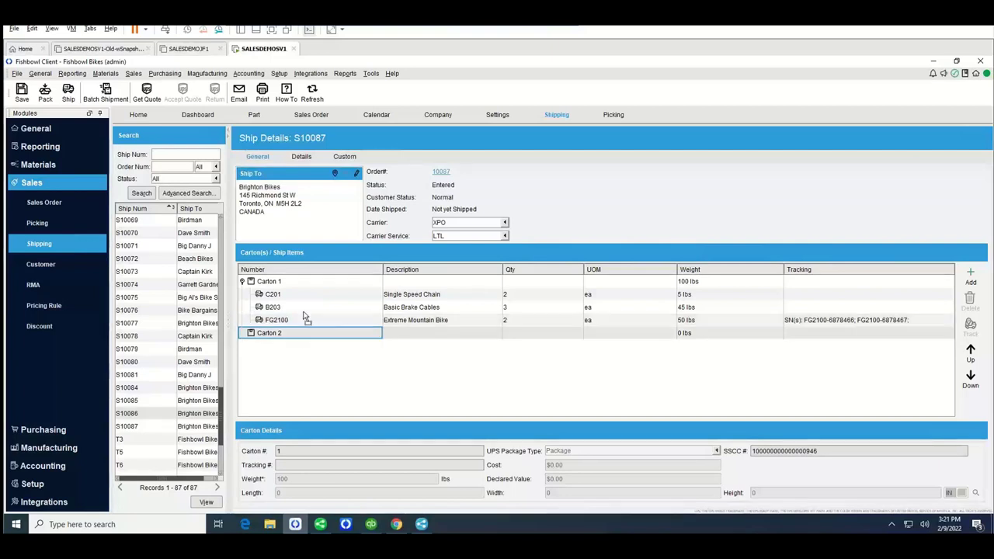
{"action": "left_click", "coordinate": [308, 307]}
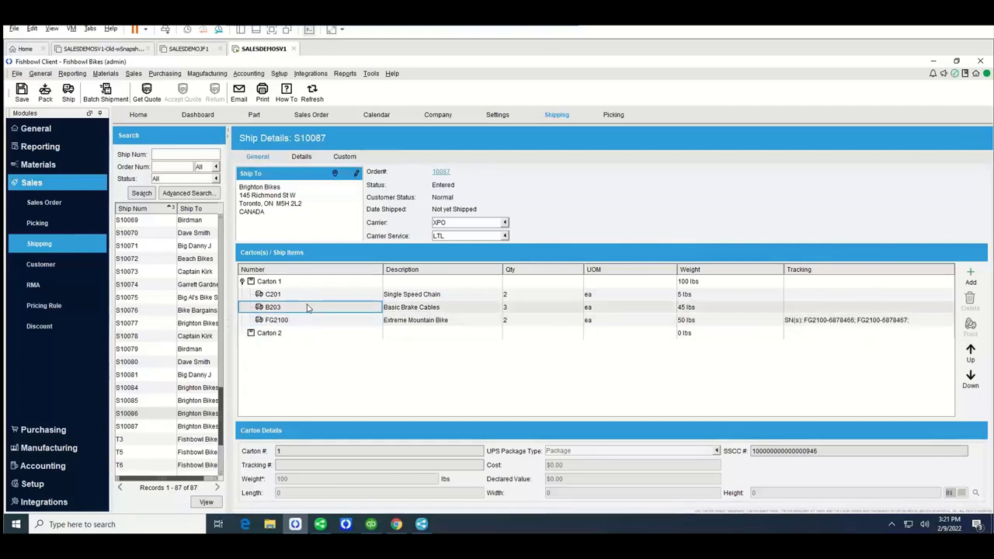
{"action": "left_click_drag", "start_coordinate": [307, 308], "coordinate": [273, 337]}
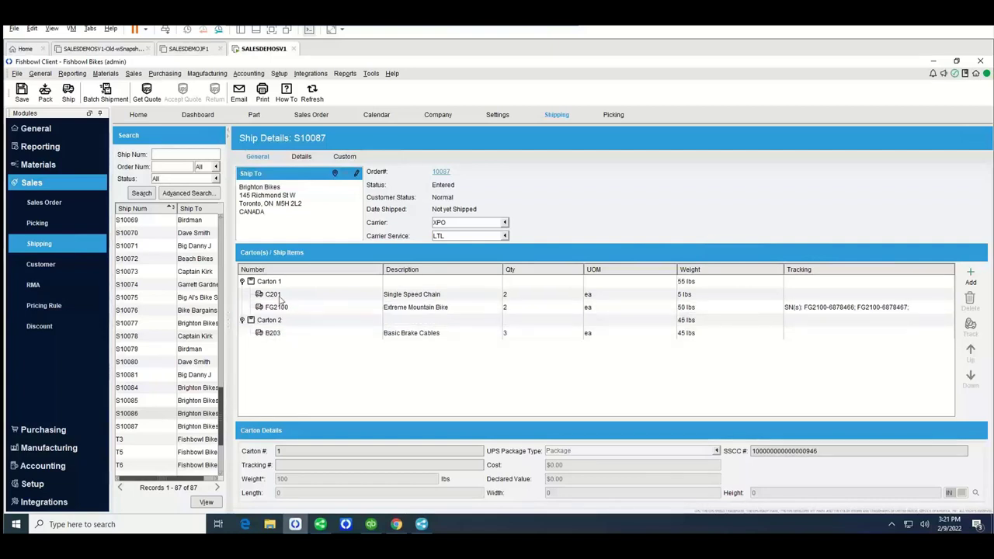
{"action": "left_click", "coordinate": [273, 296]}
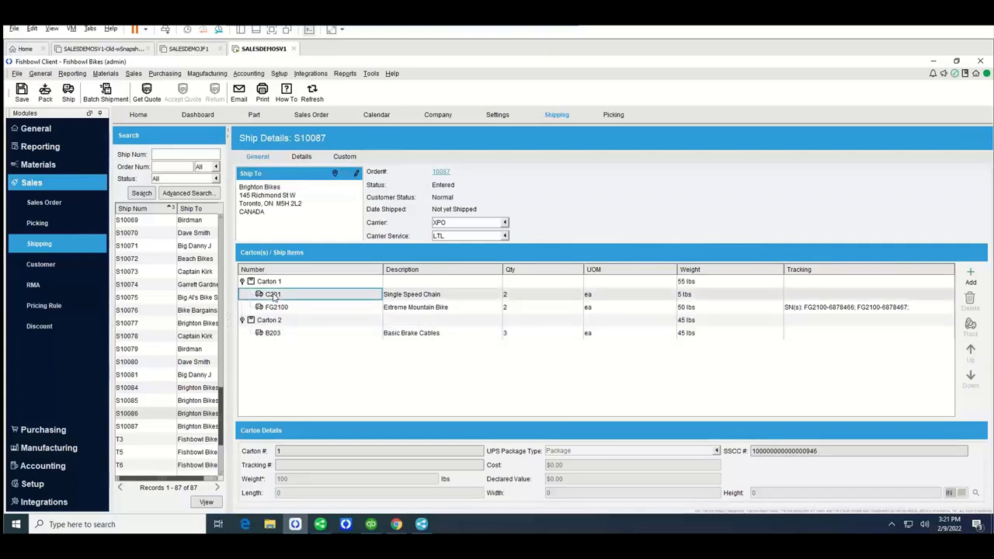
{"action": "left_click_drag", "start_coordinate": [273, 298], "coordinate": [268, 321]}
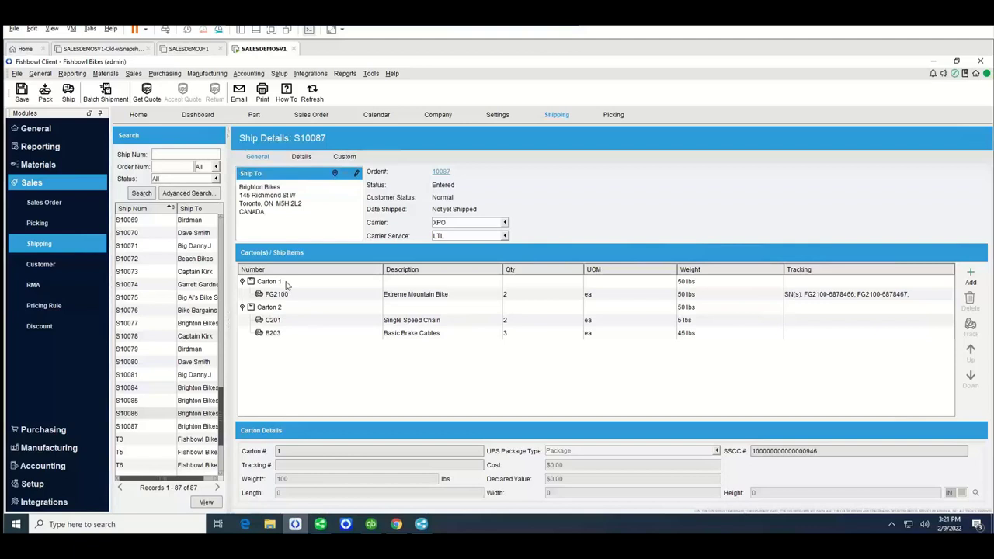
Pack the shipment with its two cartons, continuing without a recorded payment.
{"action": "left_click", "coordinate": [286, 284]}
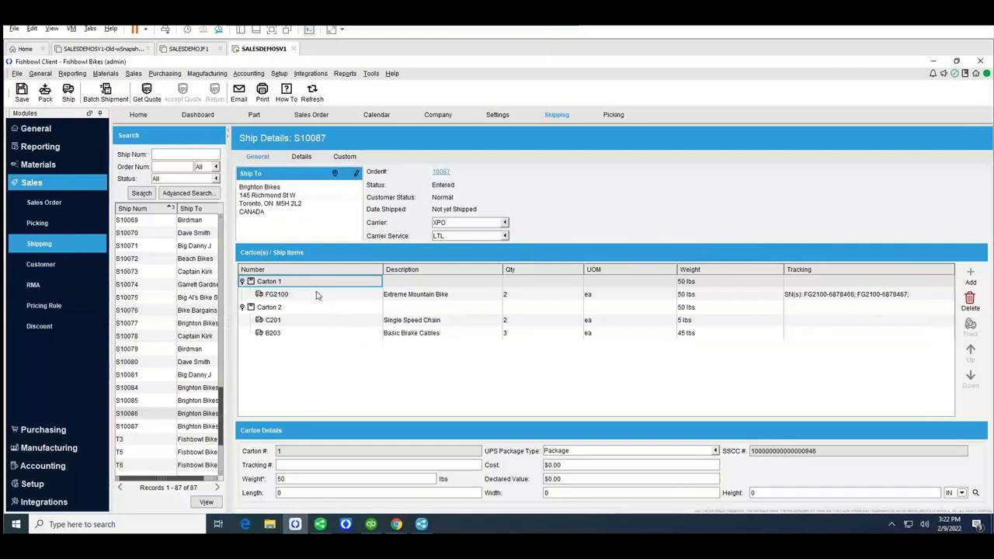
{"action": "left_click", "coordinate": [45, 94]}
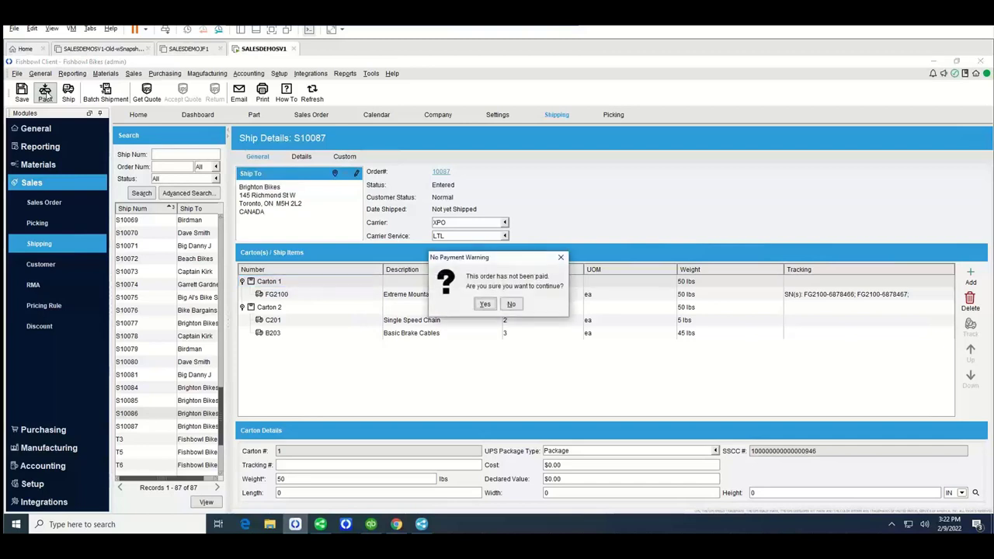
{"action": "left_click", "coordinate": [484, 303]}
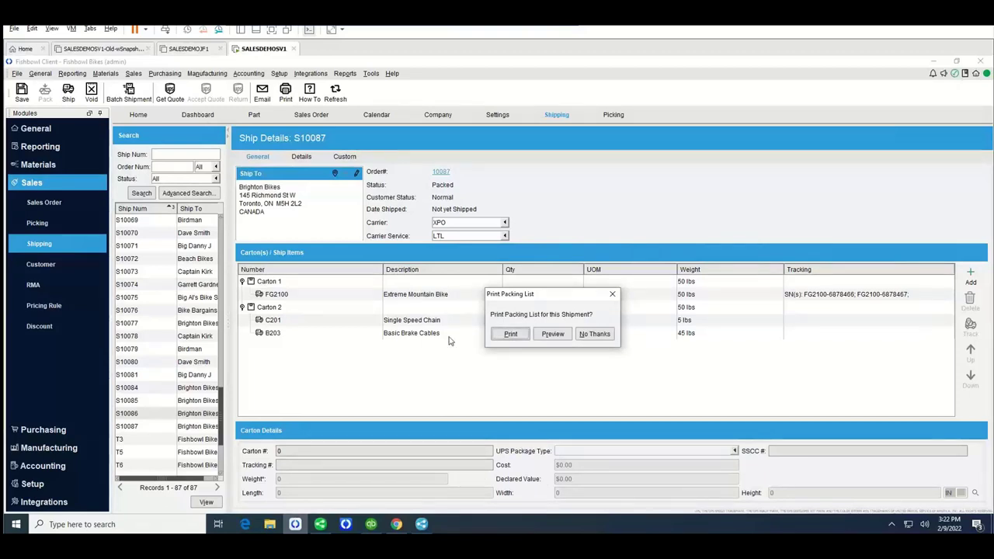
Preview the shipment's packing list, review its carton info and line items, and close the preview.
{"action": "left_click", "coordinate": [552, 334]}
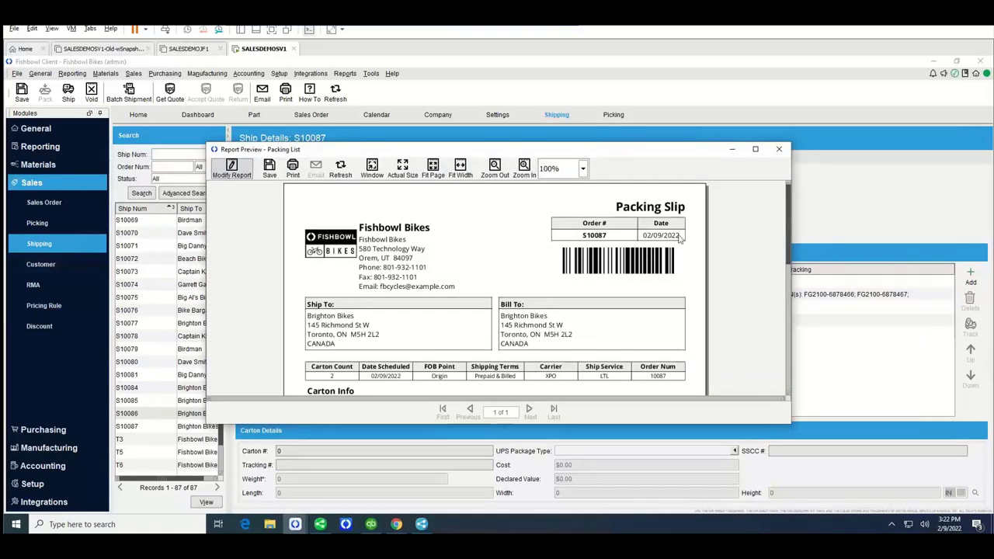
{"action": "scroll", "coordinate": [673, 298], "scroll_direction": "down", "scroll_amount": 1}
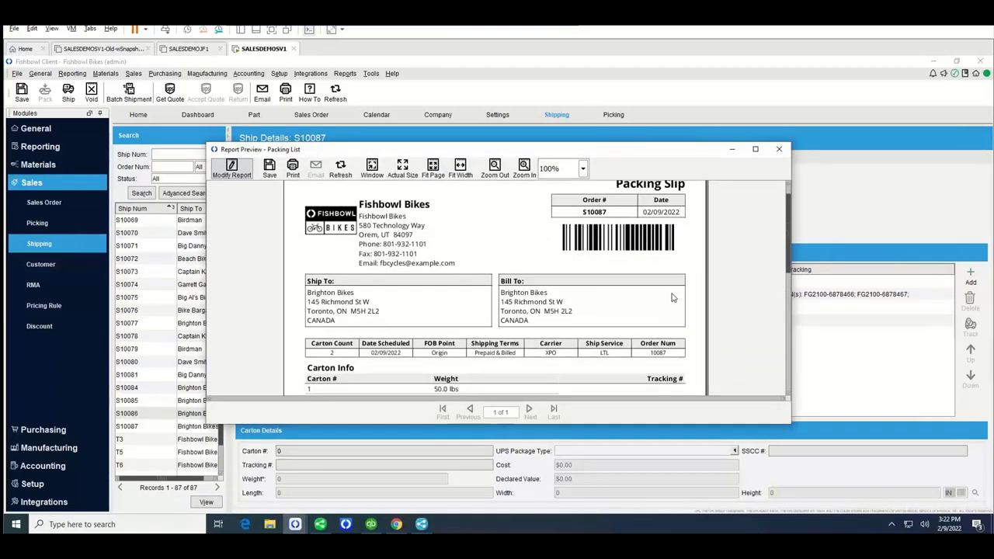
{"action": "scroll", "coordinate": [672, 297], "scroll_direction": "down", "scroll_amount": 1}
{"action": "scroll", "coordinate": [672, 298], "scroll_direction": "down", "scroll_amount": 1}
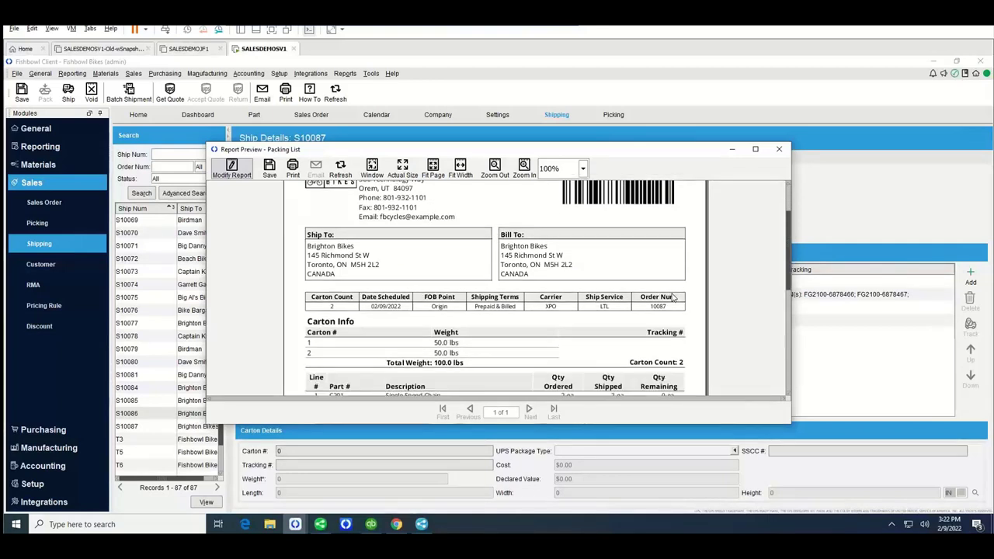
{"action": "scroll", "coordinate": [673, 297], "scroll_direction": "down", "scroll_amount": 3}
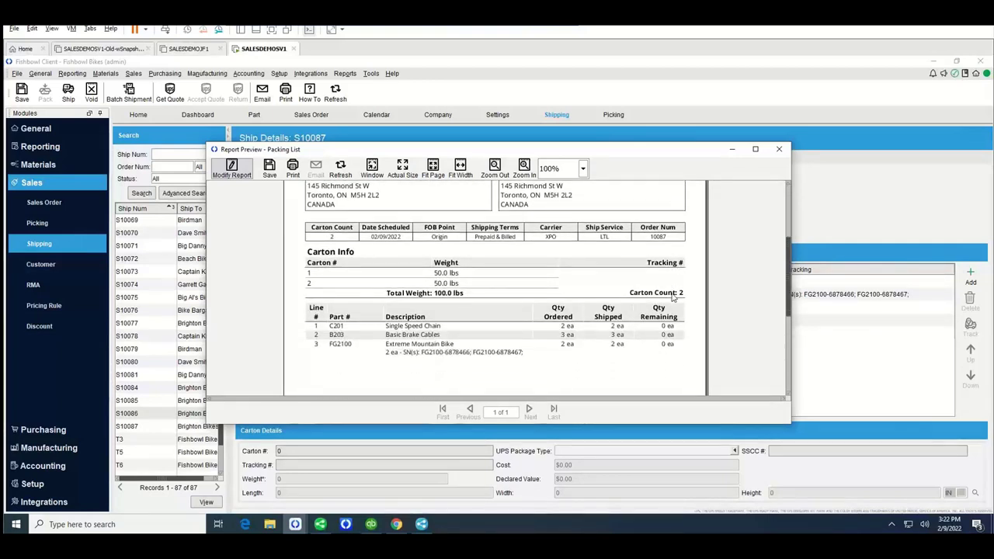
{"action": "scroll", "coordinate": [672, 297], "scroll_direction": "up", "scroll_amount": 2}
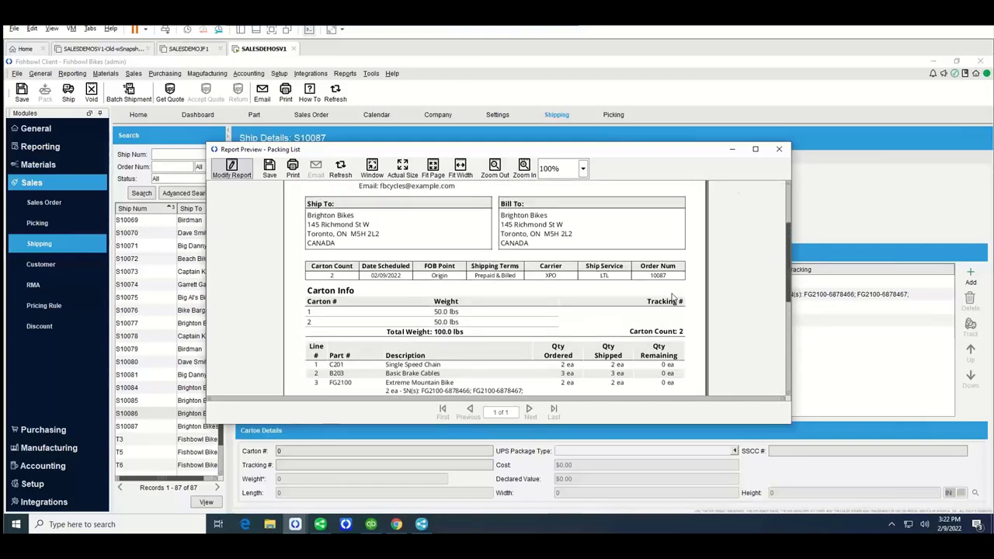
{"action": "left_click", "coordinate": [780, 150]}
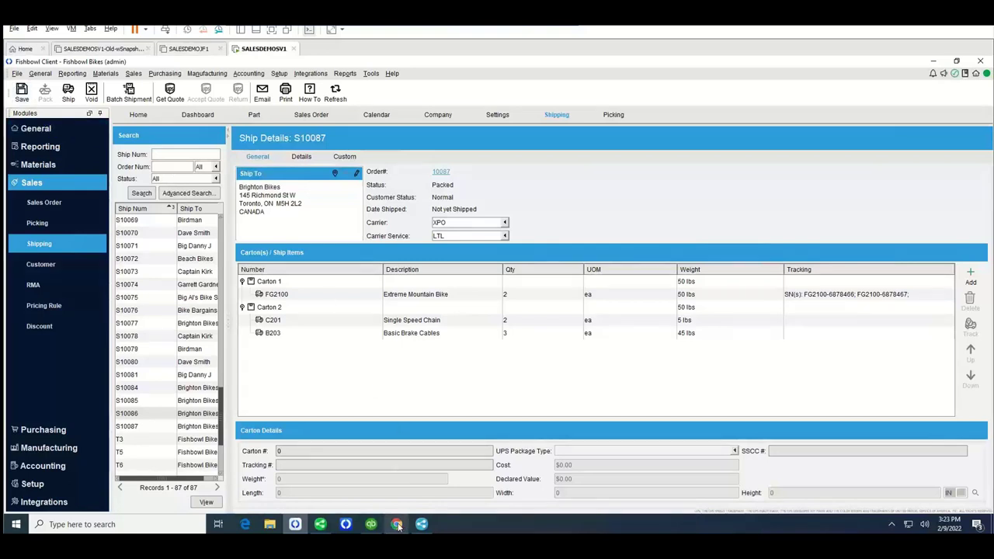
Switch to StarShip in Chrome, reload the Fishbowl shipments list and open the newly packed Brighton Bikes shipment for processing.
{"action": "mouse_move", "coordinate": [397, 526]}
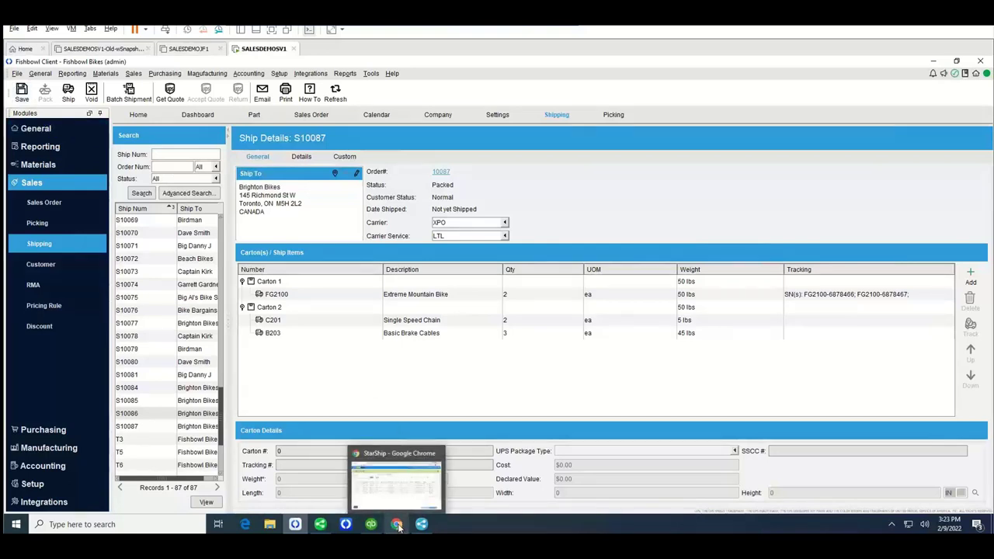
{"action": "left_click", "coordinate": [397, 526]}
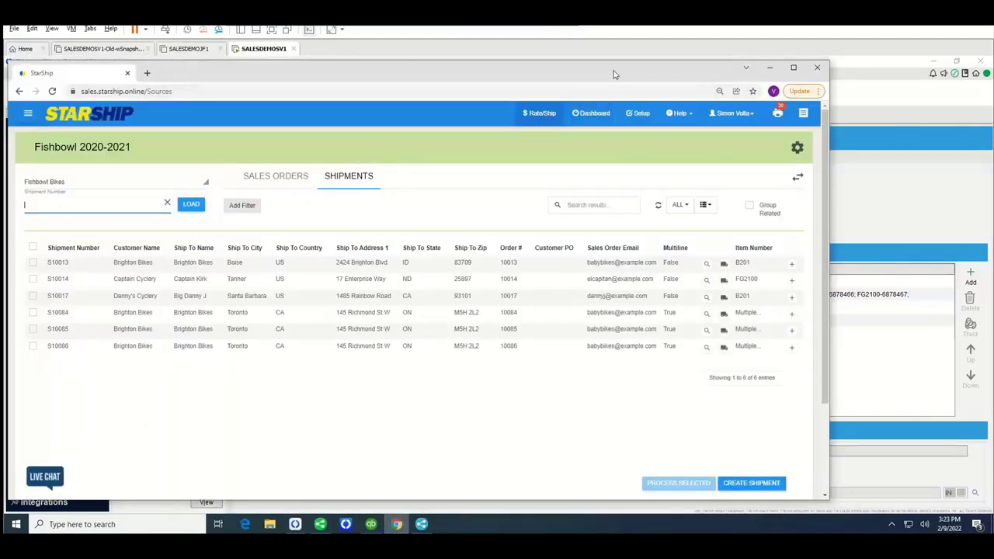
{"action": "left_click_drag", "start_coordinate": [616, 75], "coordinate": [637, 77]}
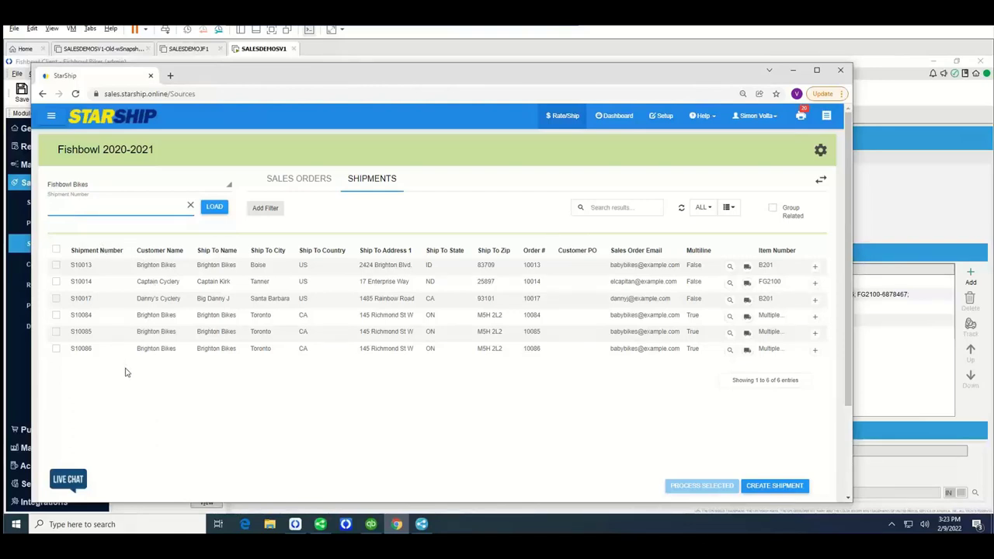
{"action": "right_click", "coordinate": [415, 212]}
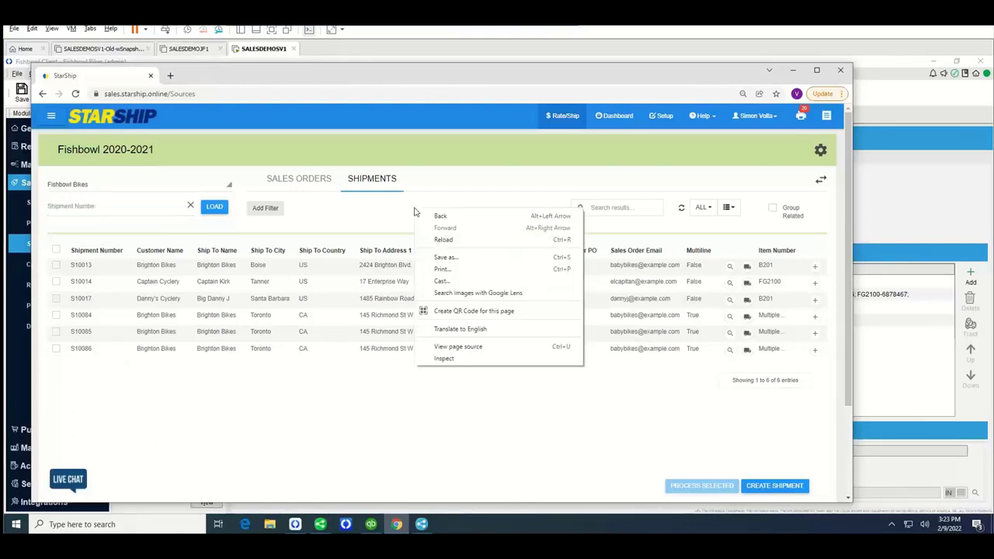
{"action": "left_click", "coordinate": [443, 239]}
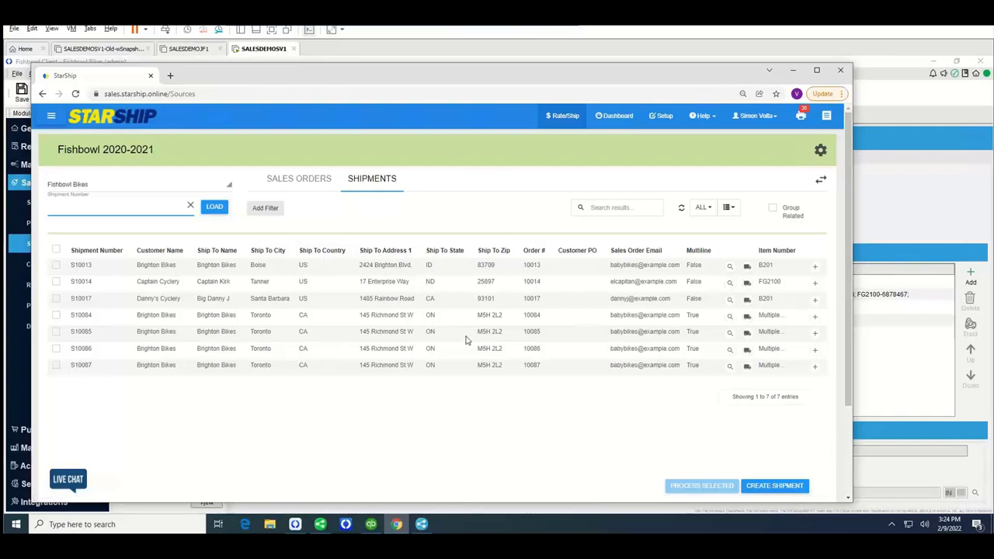
{"action": "left_click", "coordinate": [748, 370]}
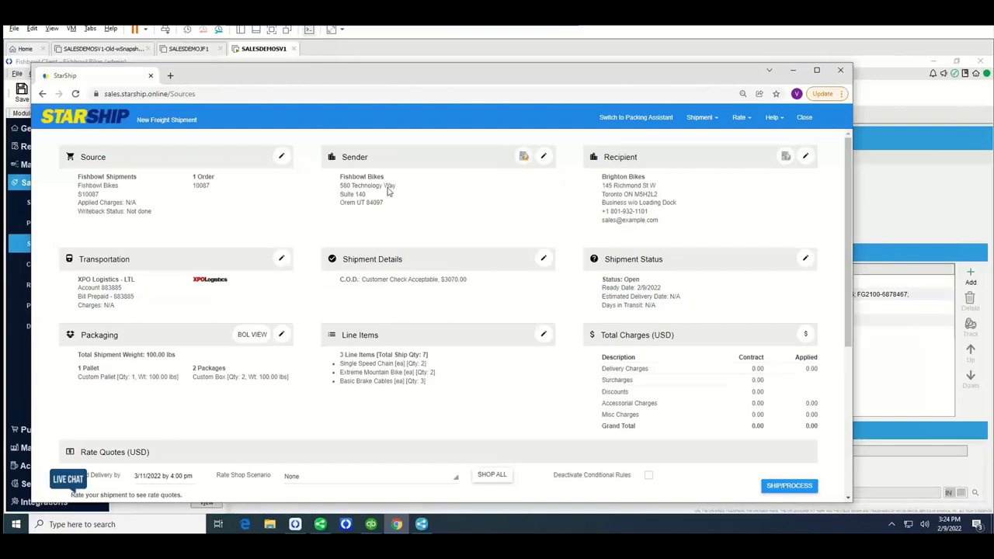
Change the shipment's sender address to the saved XPO address and apply it.
{"action": "left_click", "coordinate": [543, 159]}
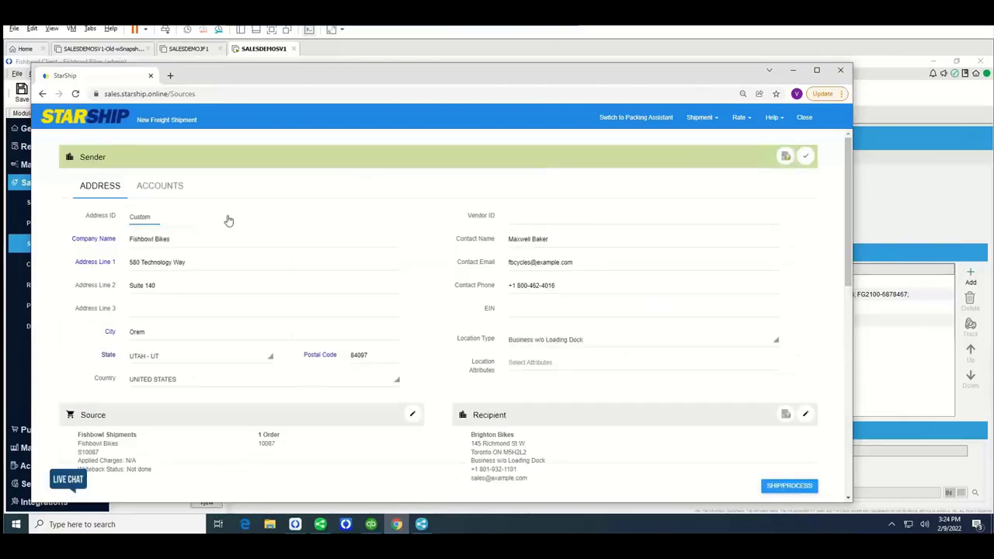
{"action": "left_click", "coordinate": [228, 221]}
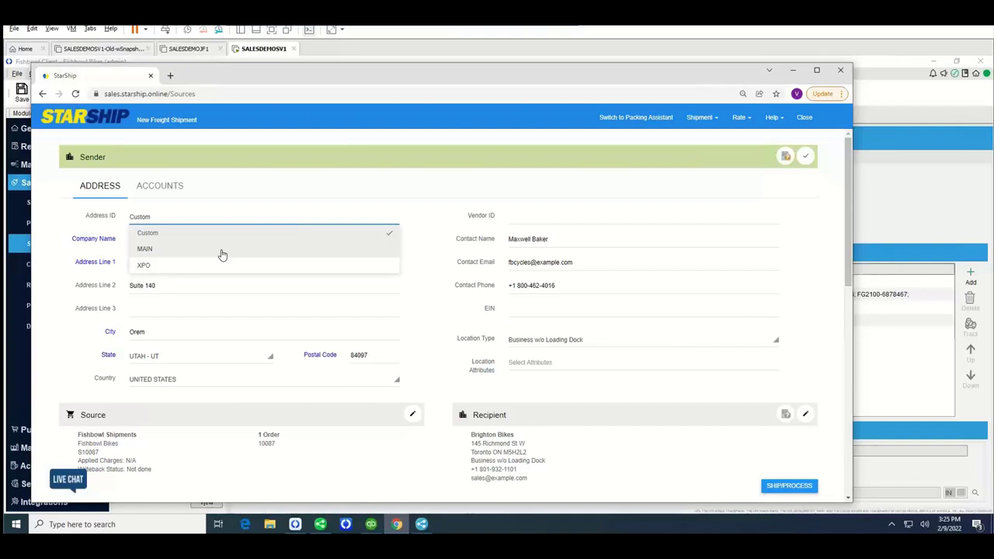
{"action": "left_click", "coordinate": [171, 265]}
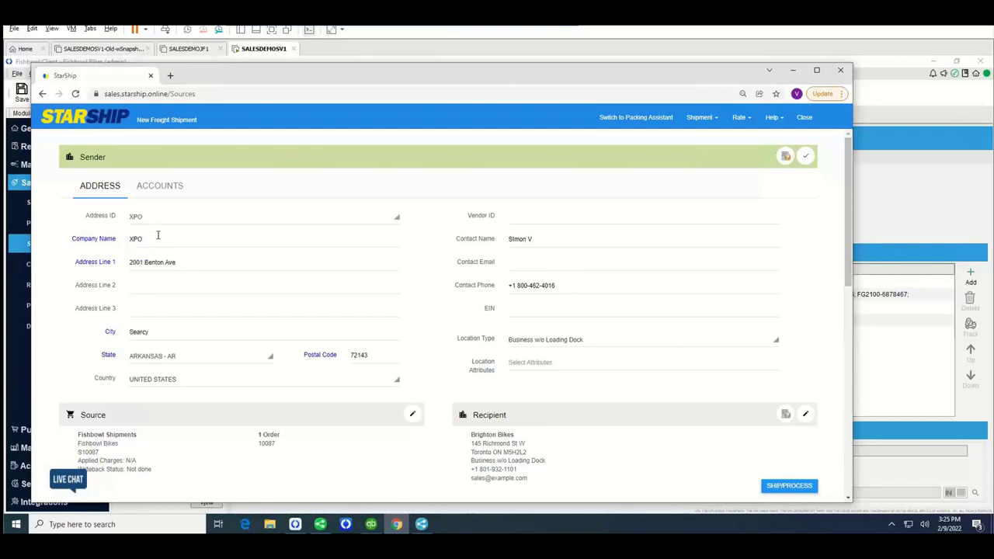
{"action": "left_click", "coordinate": [805, 157]}
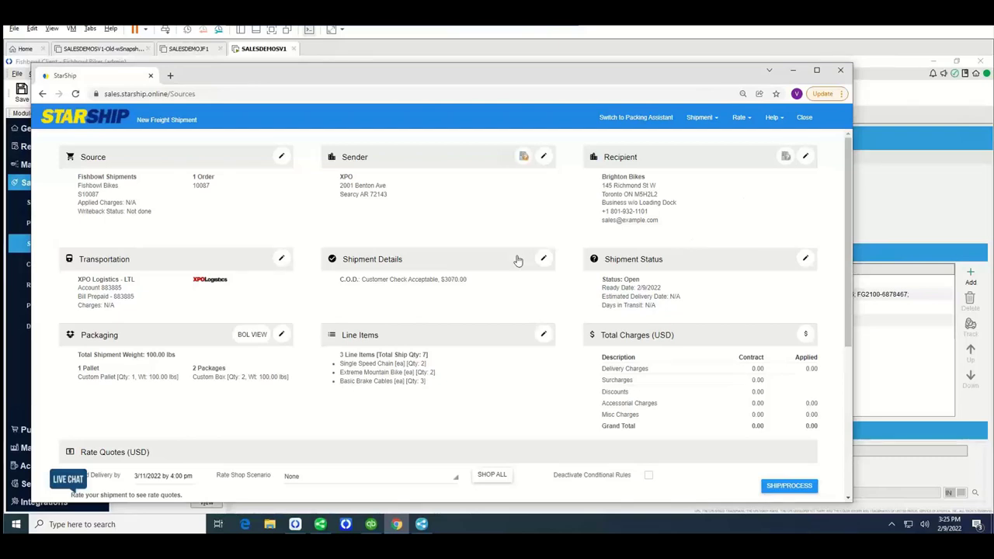
Open the shipment's transportation details and examine the shipper-pays and billing options without changing them.
{"action": "left_click", "coordinate": [281, 262]}
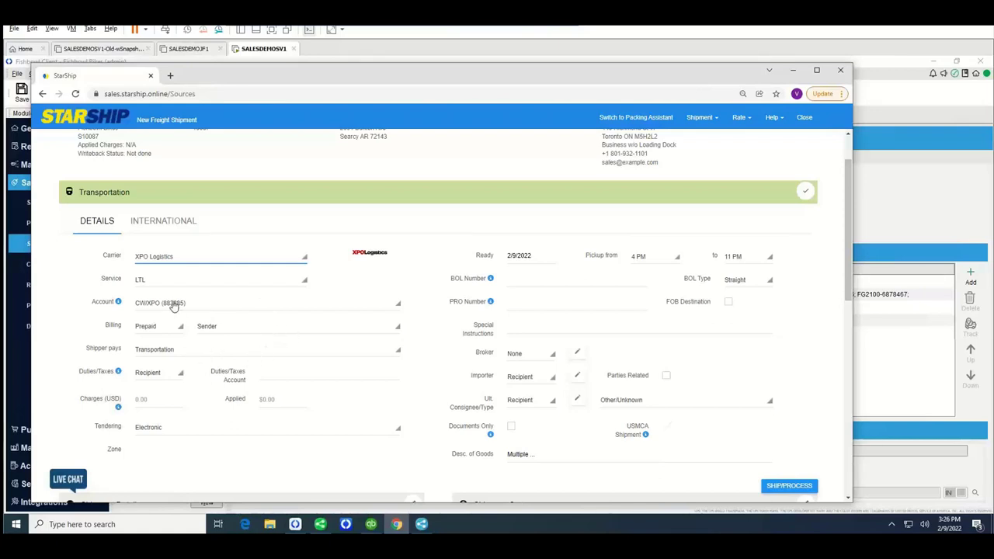
{"action": "left_click", "coordinate": [164, 355]}
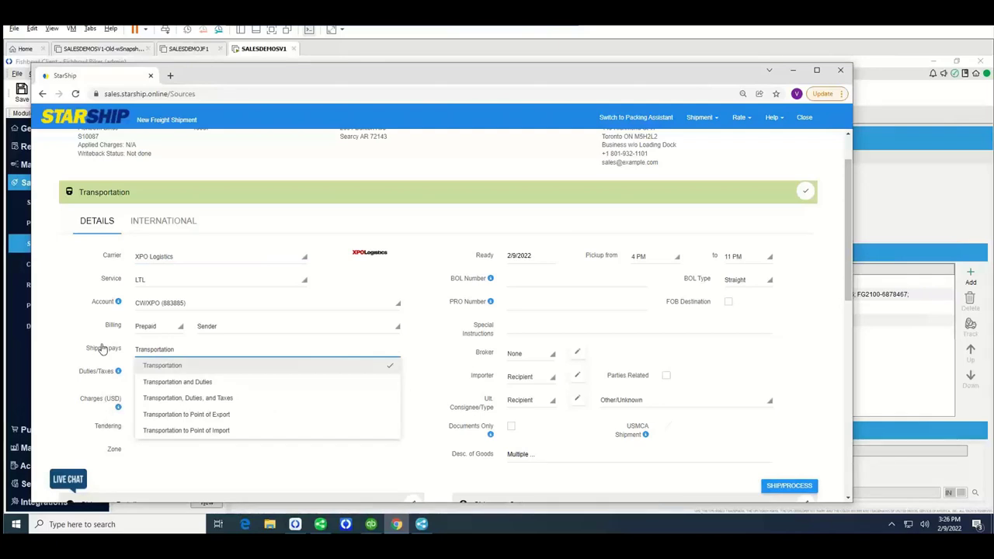
{"action": "left_click", "coordinate": [84, 324]}
{"action": "left_click", "coordinate": [148, 330]}
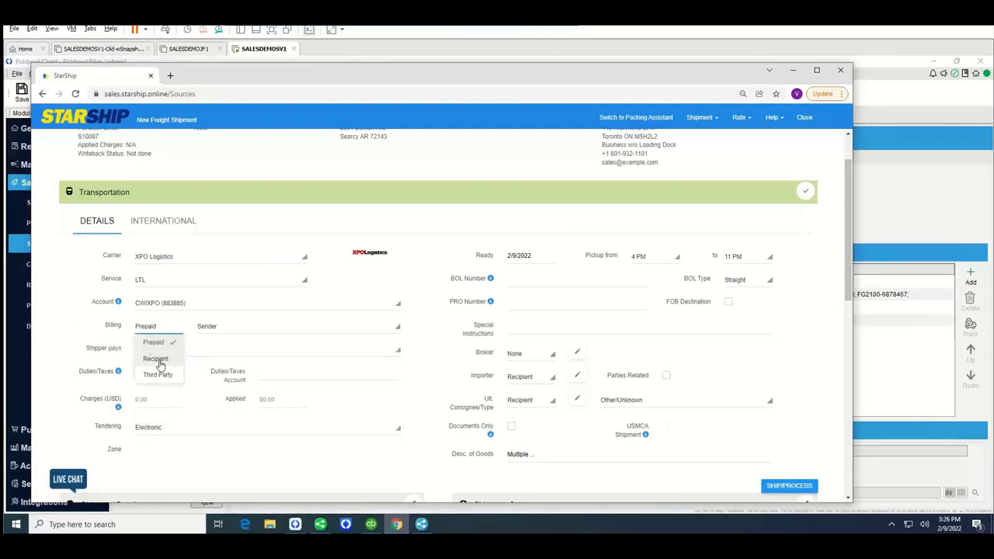
{"action": "left_click", "coordinate": [92, 328]}
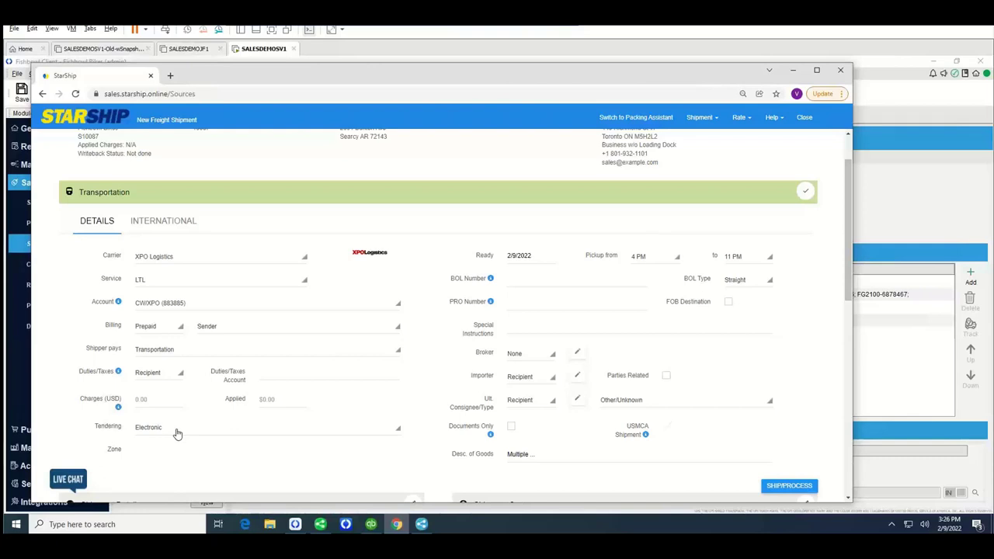
Examine the tendering choices, the ready-date calendar and the other transportation fields without changing them.
{"action": "left_click", "coordinate": [177, 432]}
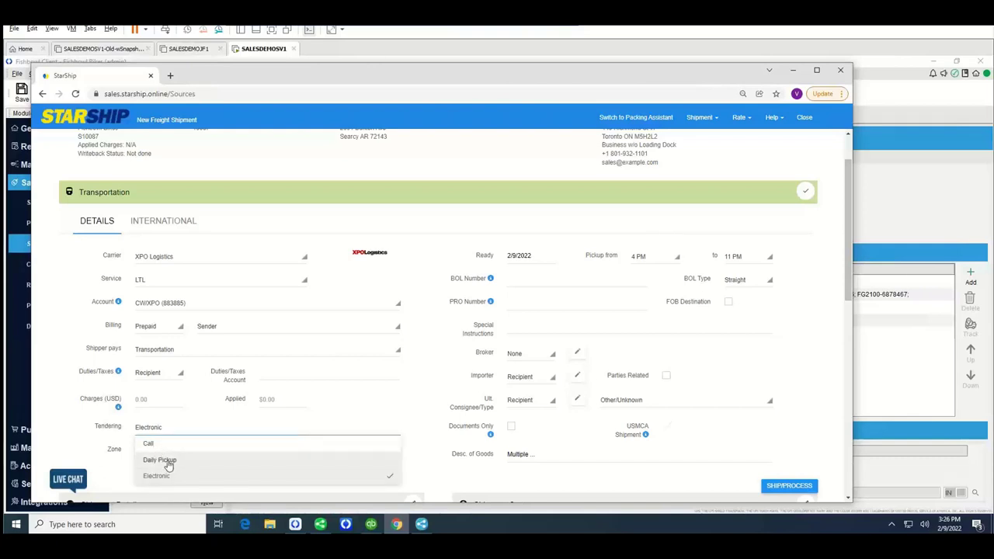
{"action": "left_click", "coordinate": [84, 414]}
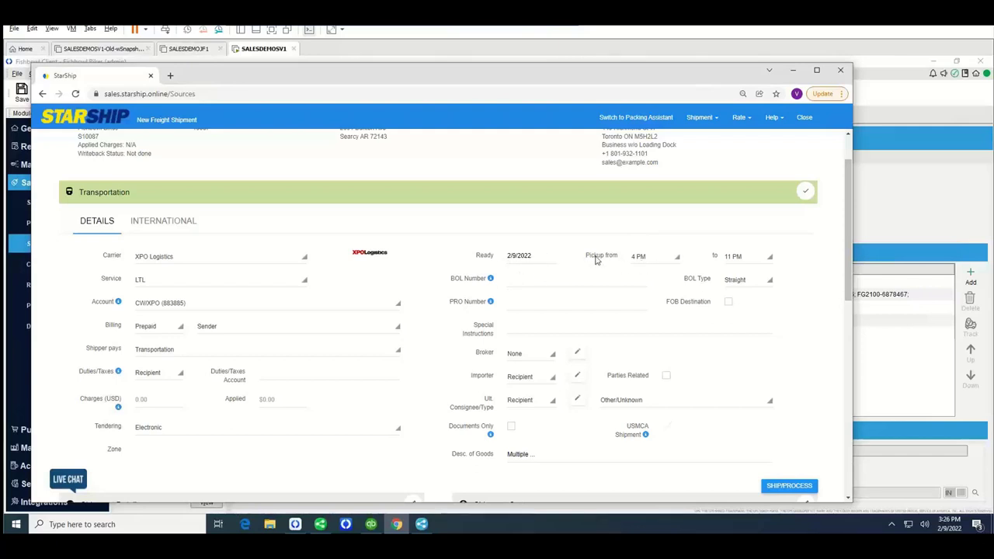
{"action": "left_click", "coordinate": [520, 259]}
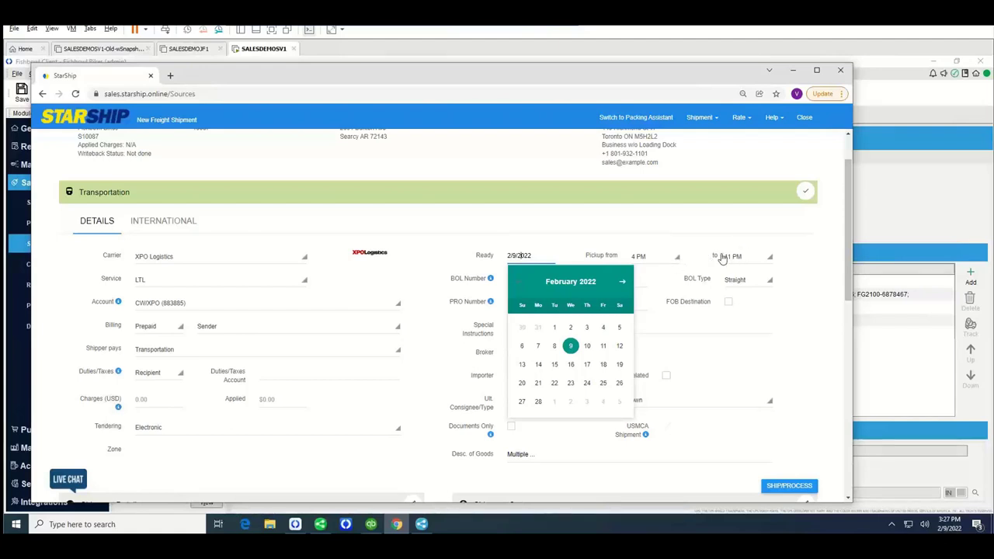
{"action": "left_click", "coordinate": [813, 265]}
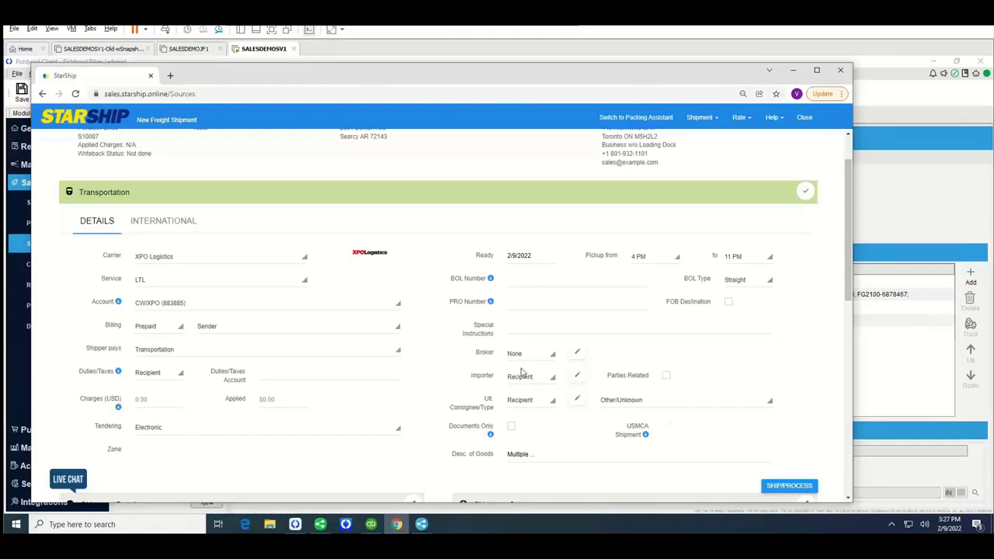
{"action": "scroll", "coordinate": [518, 361], "scroll_direction": "down", "scroll_amount": 1}
{"action": "scroll", "coordinate": [518, 363], "scroll_direction": "down", "scroll_amount": 2}
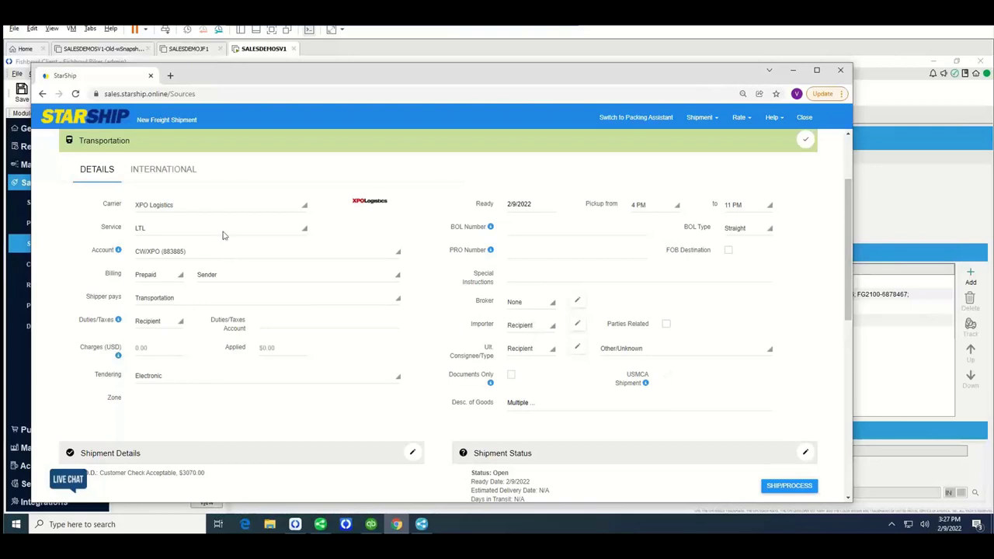
Review the transportation's international settings for the commercial invoice and electronic export information, and close the transportation section.
{"action": "left_click", "coordinate": [167, 168]}
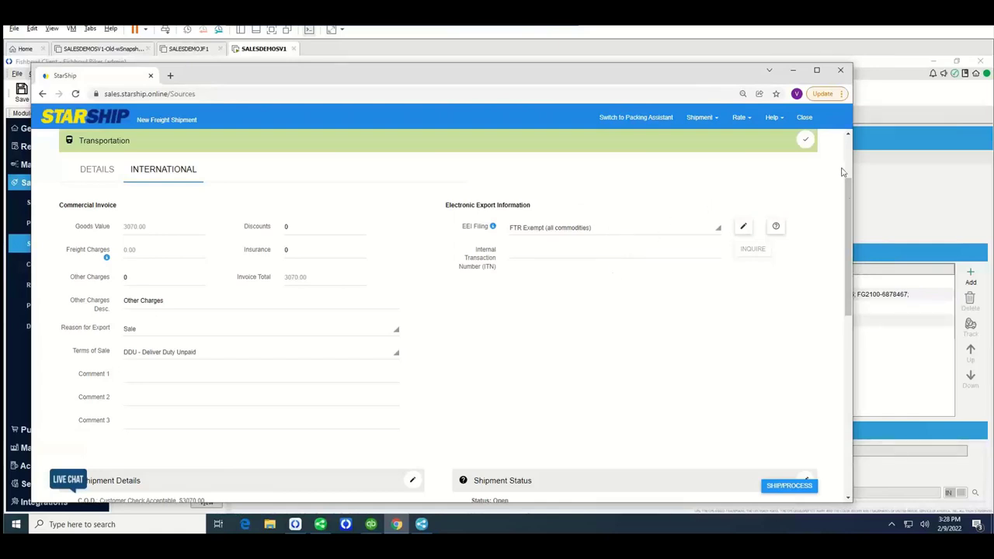
{"action": "scroll", "coordinate": [846, 223], "scroll_direction": "up", "scroll_amount": 2}
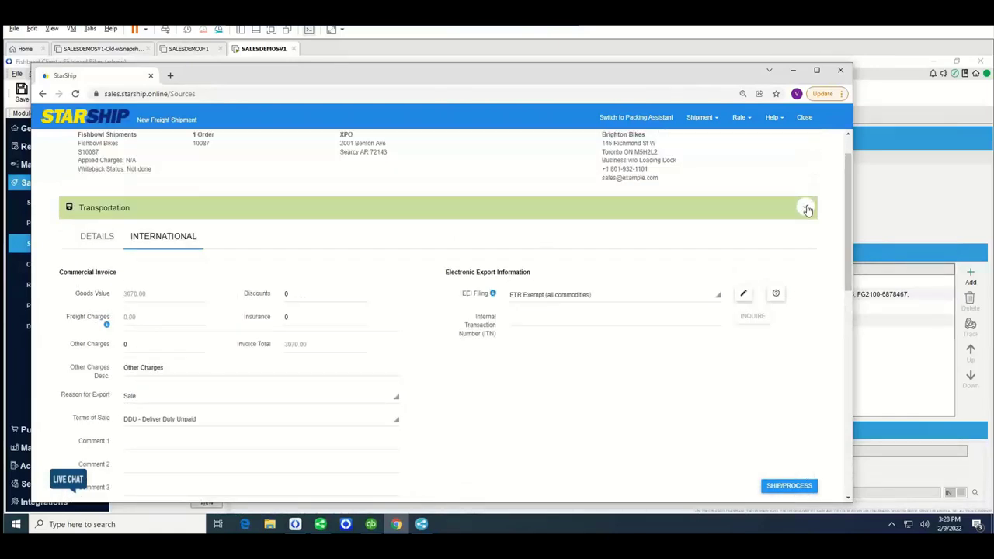
{"action": "left_click", "coordinate": [805, 208]}
{"action": "scroll", "coordinate": [564, 256], "scroll_direction": "up", "scroll_amount": 1}
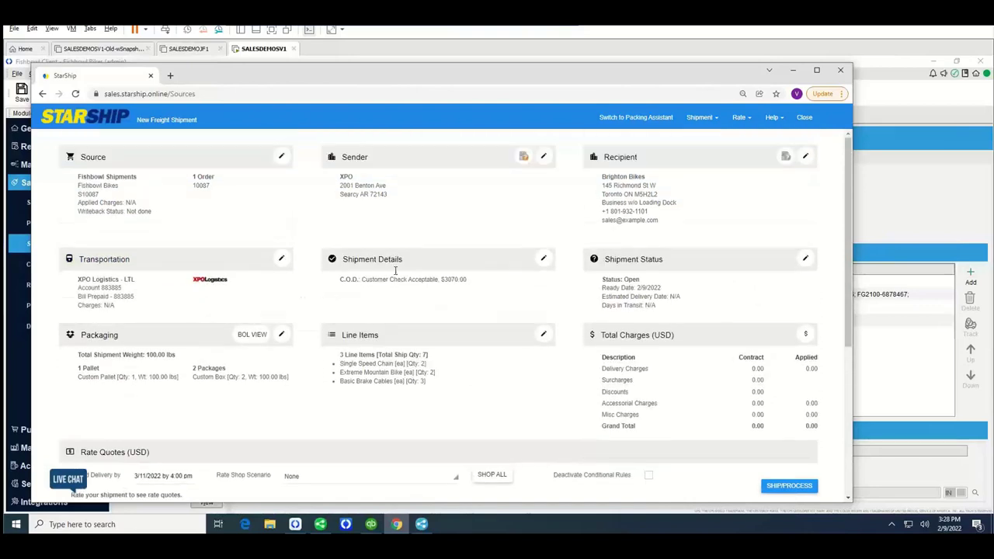
Remove the C.O.D. service from the shipment details and apply the change.
{"action": "left_click", "coordinate": [544, 261]}
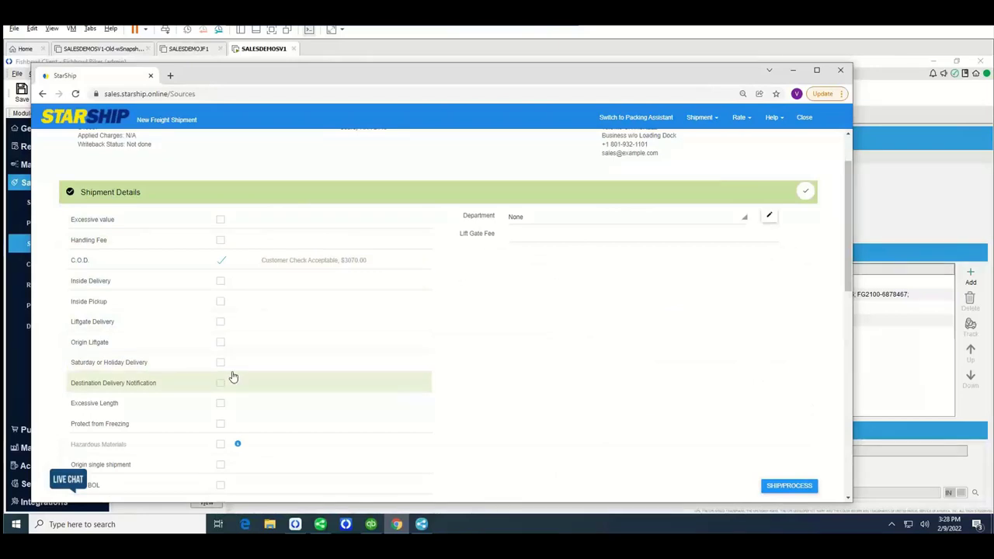
{"action": "left_click", "coordinate": [221, 261]}
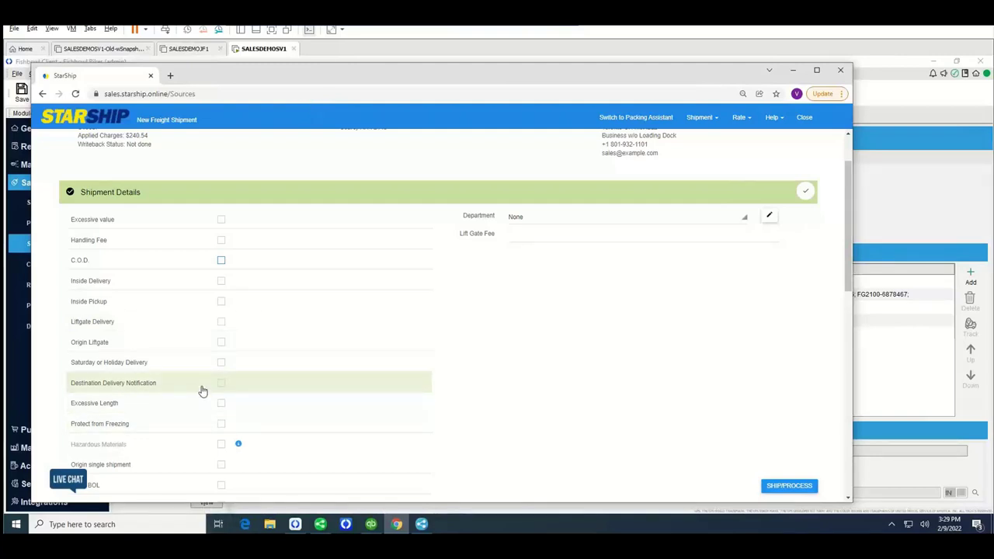
{"action": "left_click", "coordinate": [805, 194]}
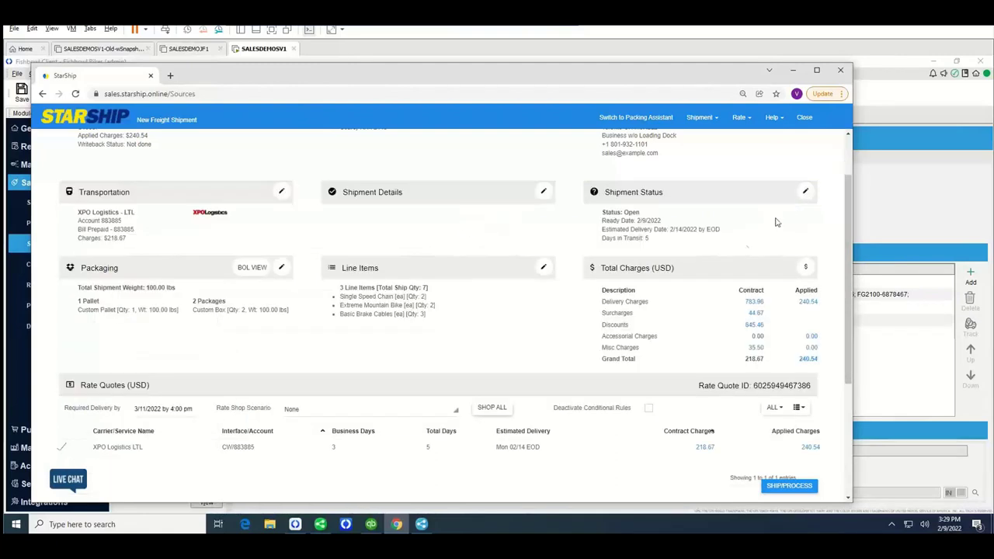
Open the shipment's packaging and expand the pallet and both of its packages to inspect the items inside.
{"action": "left_click", "coordinate": [282, 269]}
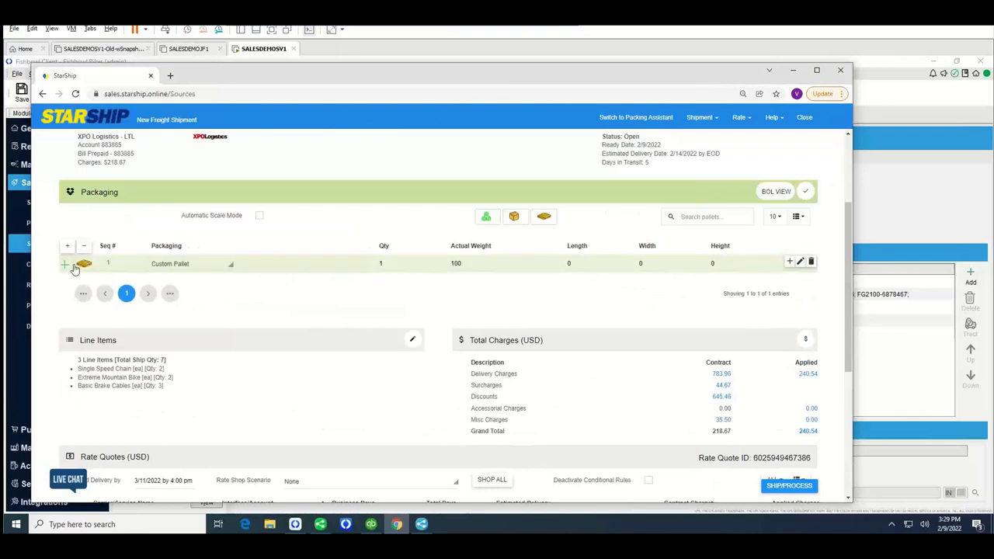
{"action": "left_click", "coordinate": [66, 265]}
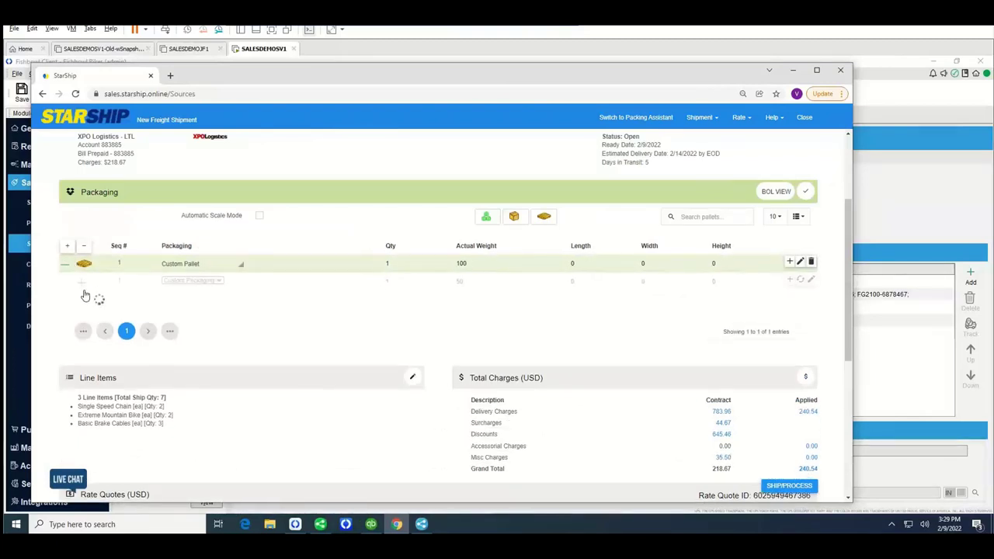
{"action": "left_click", "coordinate": [83, 283]}
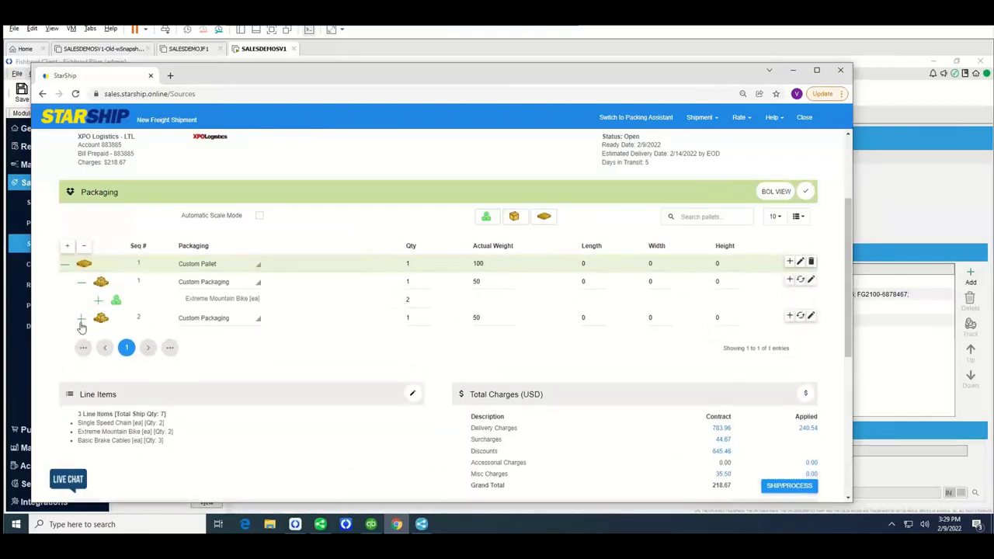
{"action": "left_click", "coordinate": [81, 320]}
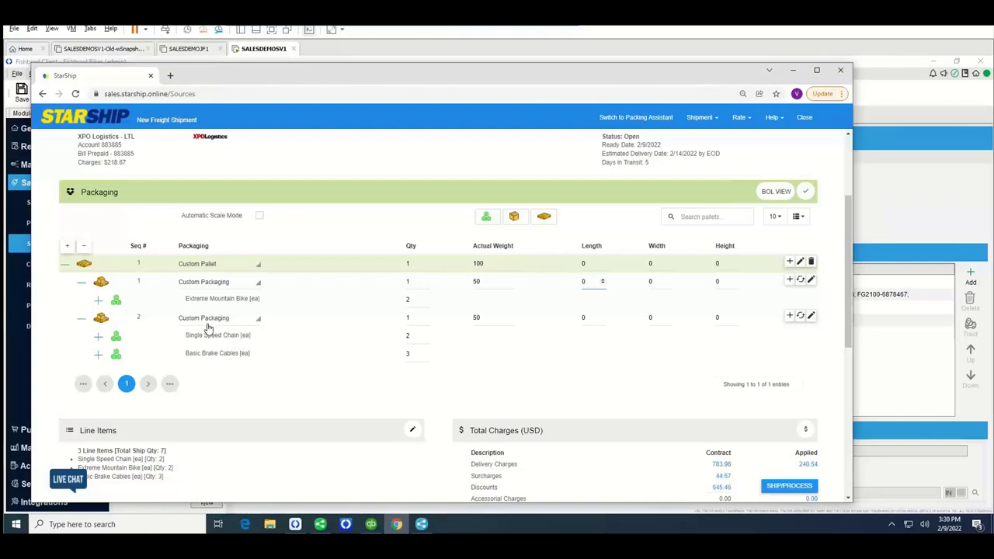
Add a second custom pallet, move the package with Single Speed Chain and Basic Brake Cables onto it, and apply the packaging.
{"action": "left_click", "coordinate": [544, 219]}
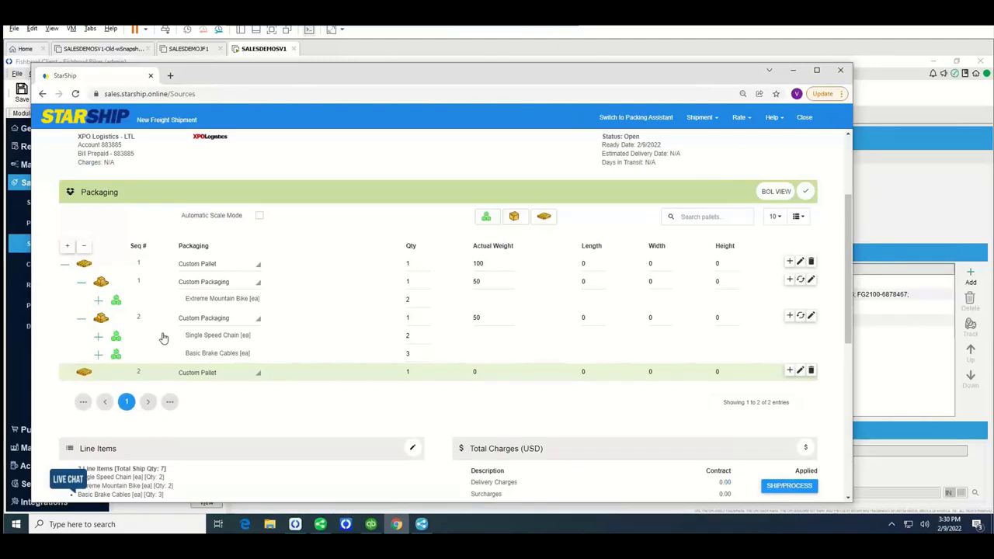
{"action": "left_click_drag", "start_coordinate": [163, 338], "coordinate": [163, 373]}
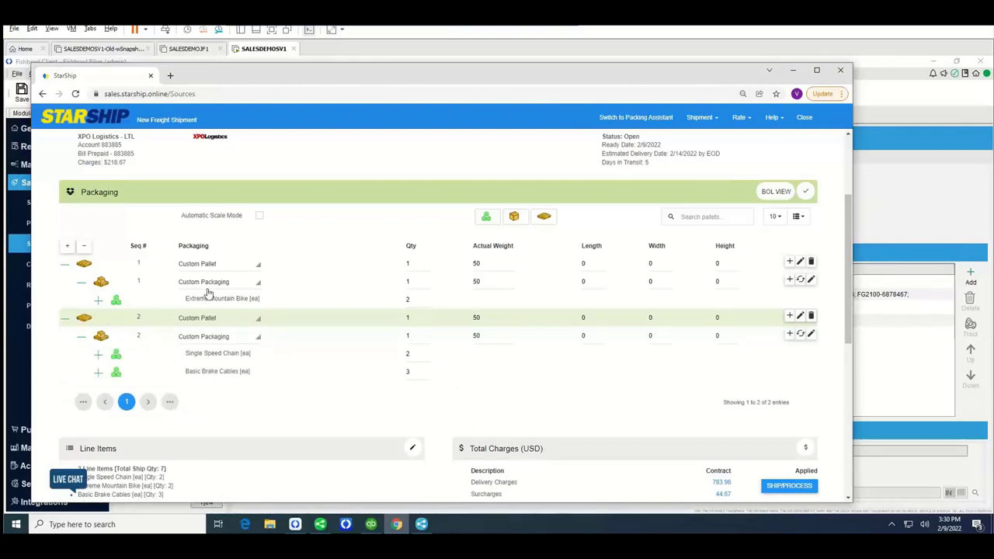
{"action": "left_click", "coordinate": [230, 323]}
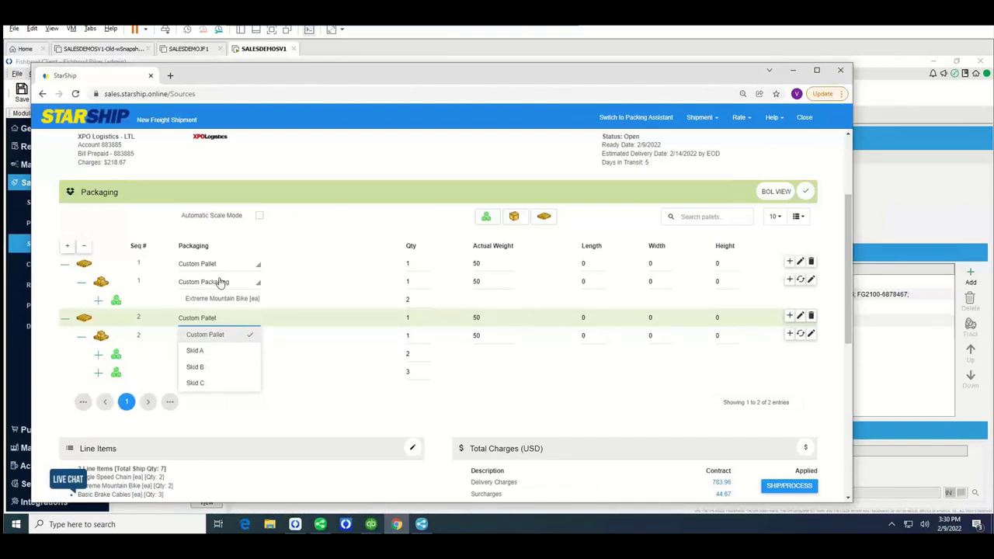
{"action": "left_click", "coordinate": [310, 225]}
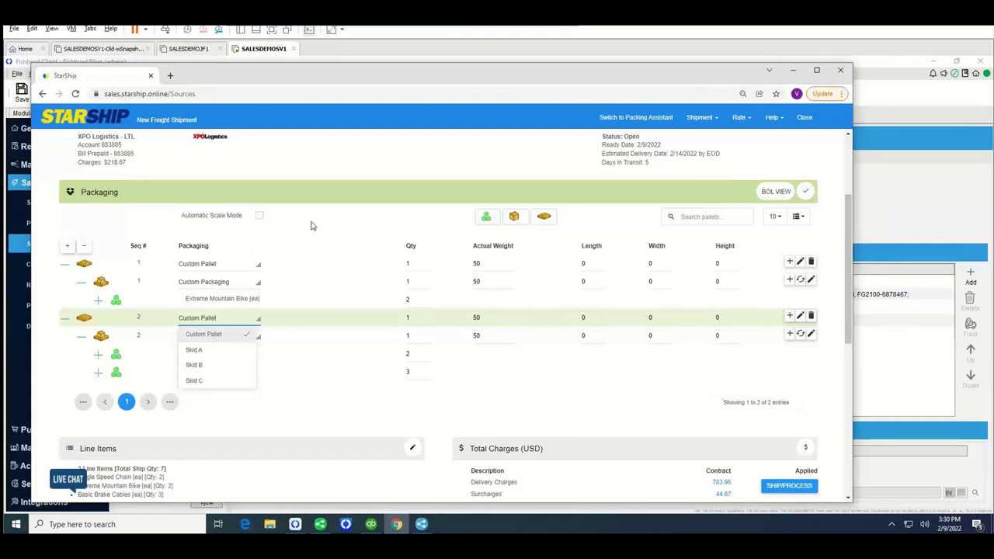
{"action": "left_click", "coordinate": [806, 193]}
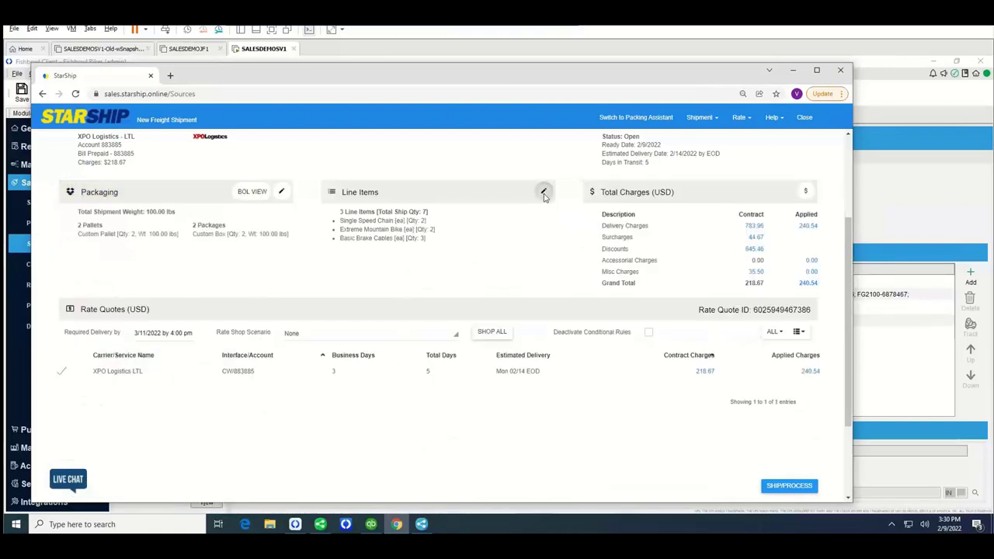
Open the shipment's line items and review the Single Speed Chain's item details, including weight, group and freight class.
{"action": "left_click", "coordinate": [544, 192]}
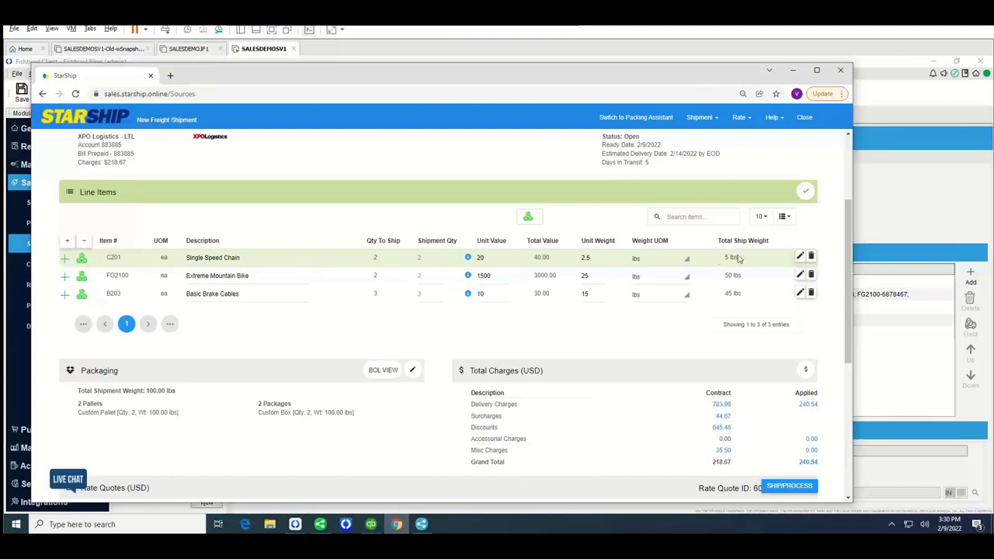
{"action": "left_click", "coordinate": [800, 259]}
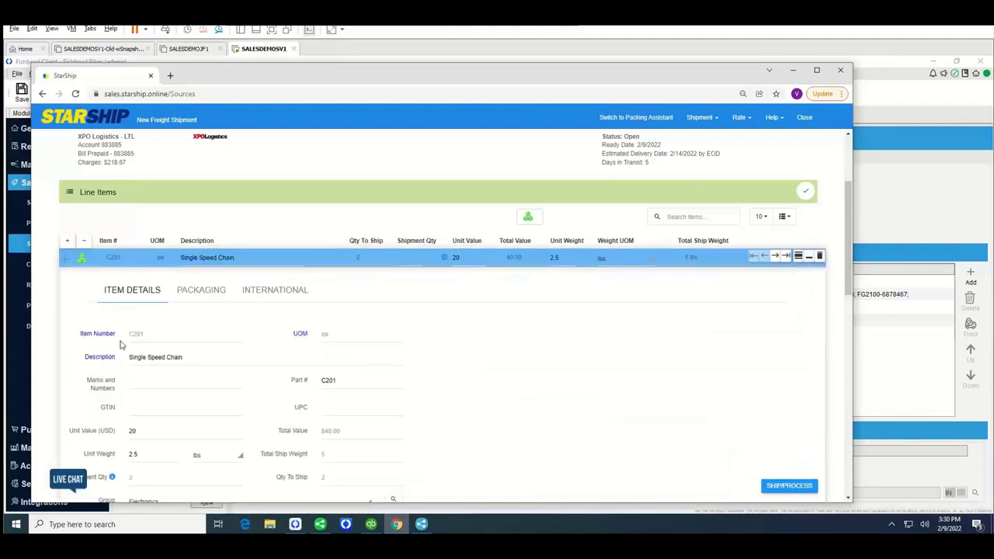
{"action": "scroll", "coordinate": [137, 355], "scroll_direction": "down", "scroll_amount": 1}
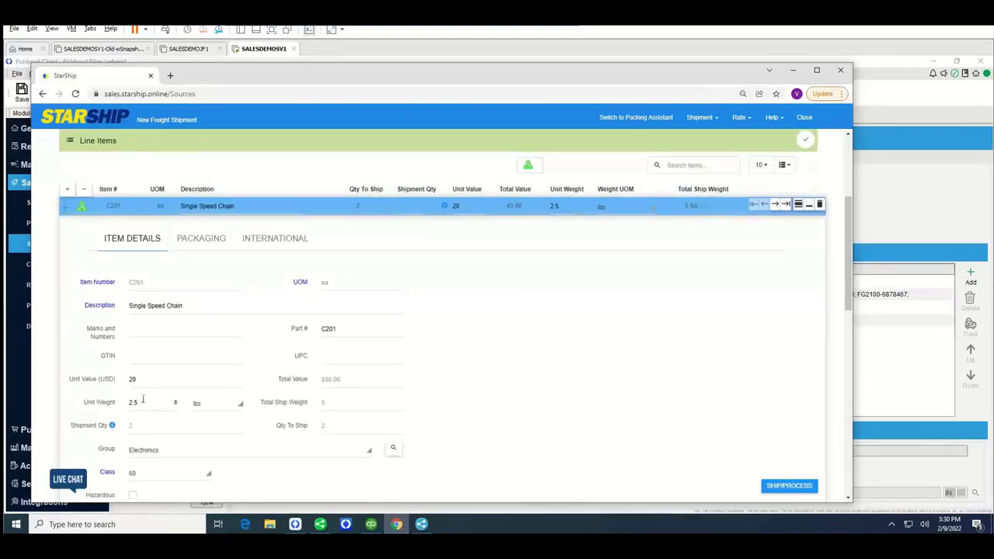
{"action": "scroll", "coordinate": [144, 396], "scroll_direction": "down", "scroll_amount": 3}
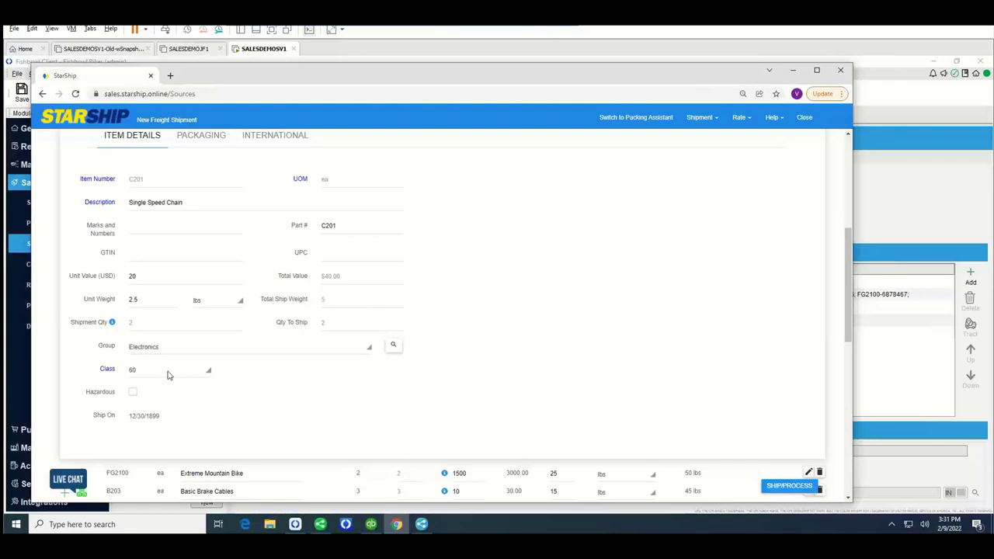
{"action": "scroll", "coordinate": [167, 375], "scroll_direction": "up", "scroll_amount": 1}
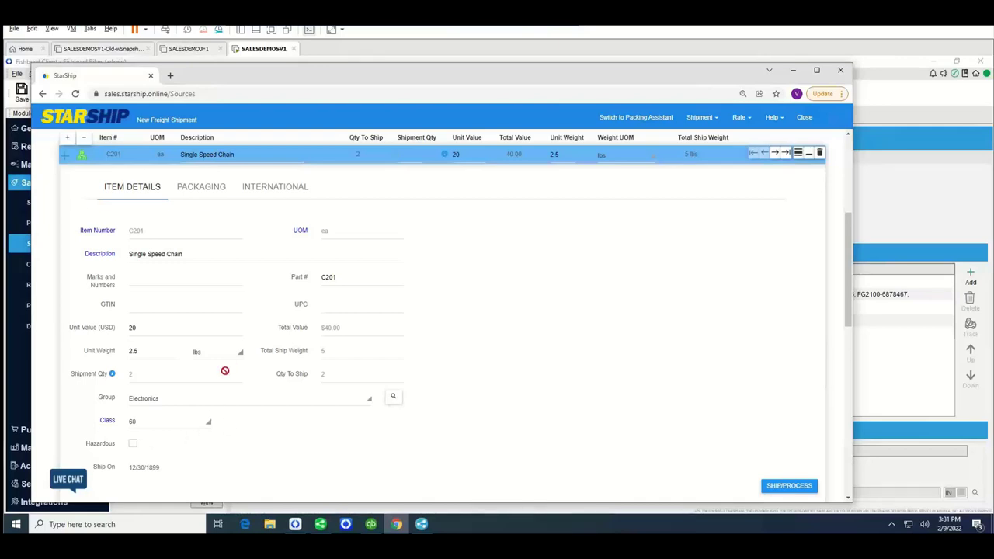
{"action": "scroll", "coordinate": [226, 370], "scroll_direction": "up", "scroll_amount": 1}
{"action": "scroll", "coordinate": [225, 370], "scroll_direction": "up", "scroll_amount": 1}
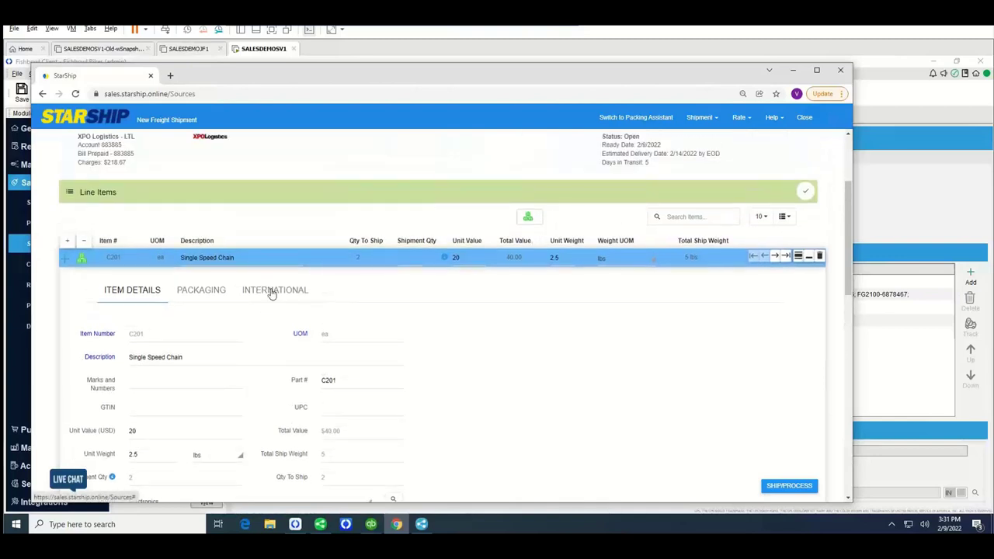
Review the Single Speed Chain's international details, including Schedule B/HTS code and certification of origin, and collapse the item.
{"action": "left_click", "coordinate": [271, 292]}
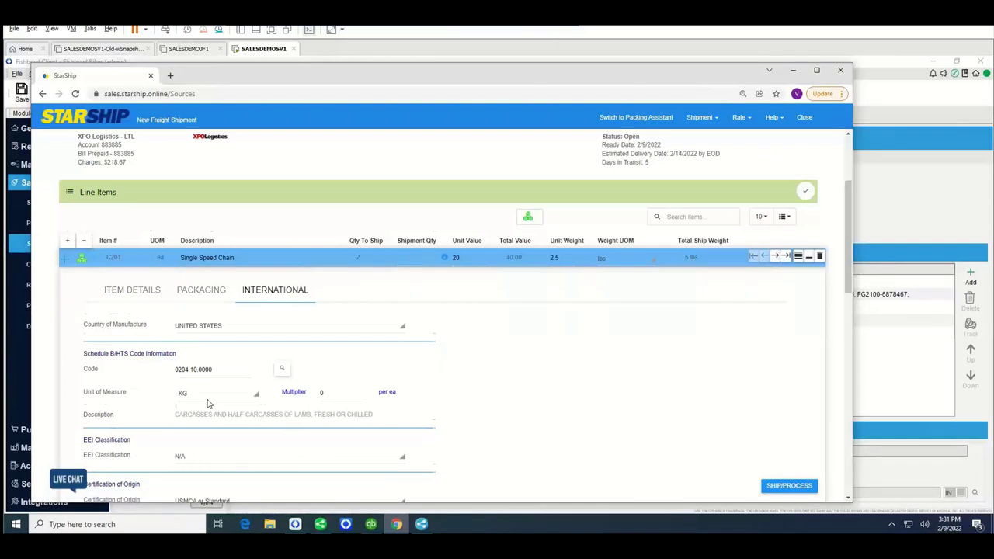
{"action": "scroll", "coordinate": [207, 404], "scroll_direction": "down", "scroll_amount": 3}
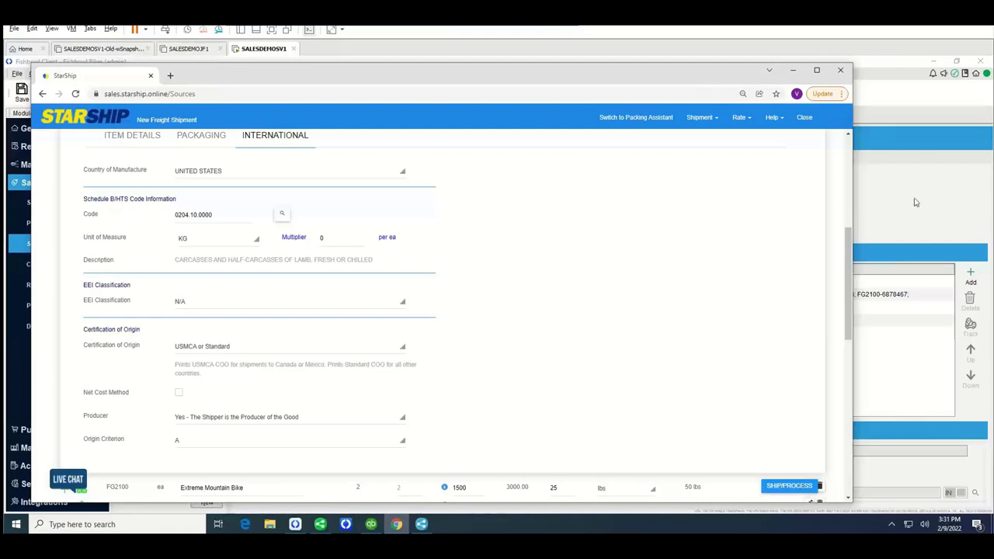
{"action": "scroll", "coordinate": [826, 257], "scroll_direction": "up", "scroll_amount": 2}
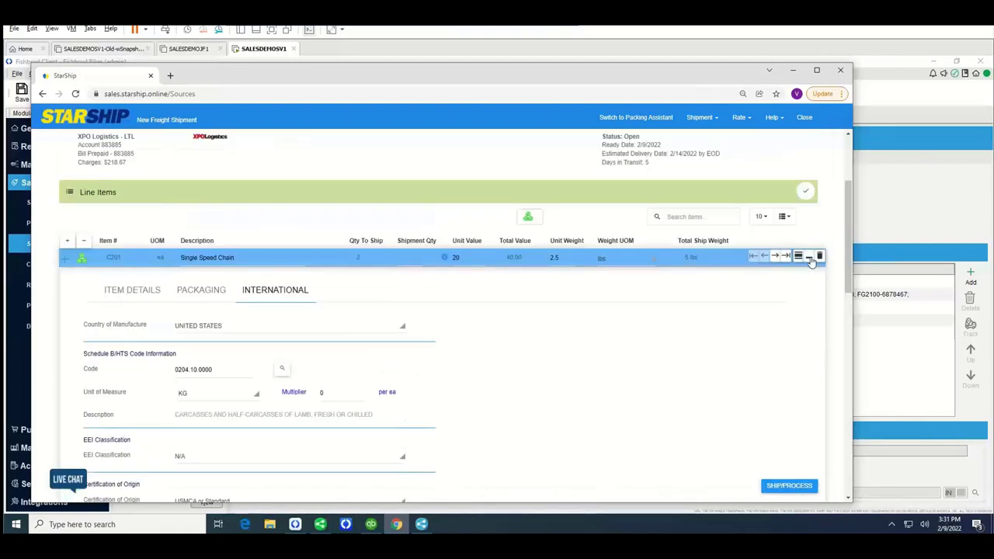
{"action": "left_click", "coordinate": [814, 257]}
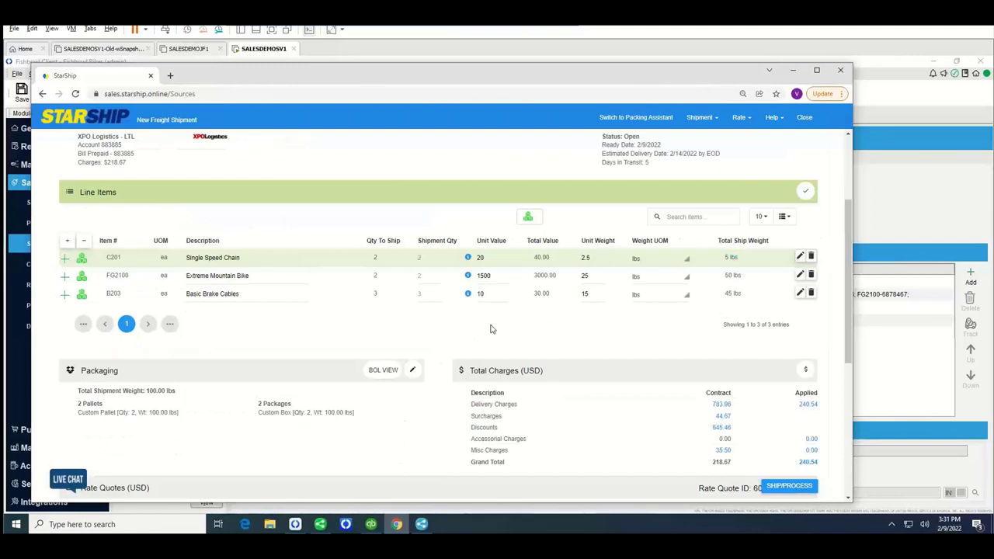
Rate shop the shipment across all carriers and compare the resulting rate quotes by transit days and charges.
{"action": "scroll", "coordinate": [492, 327], "scroll_direction": "down", "scroll_amount": 3}
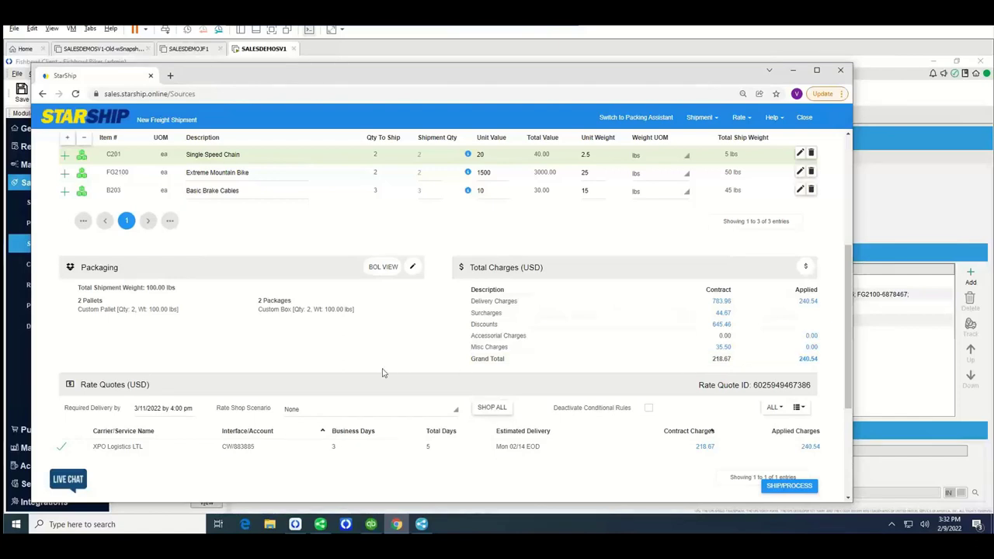
{"action": "scroll", "coordinate": [382, 373], "scroll_direction": "down", "scroll_amount": 1}
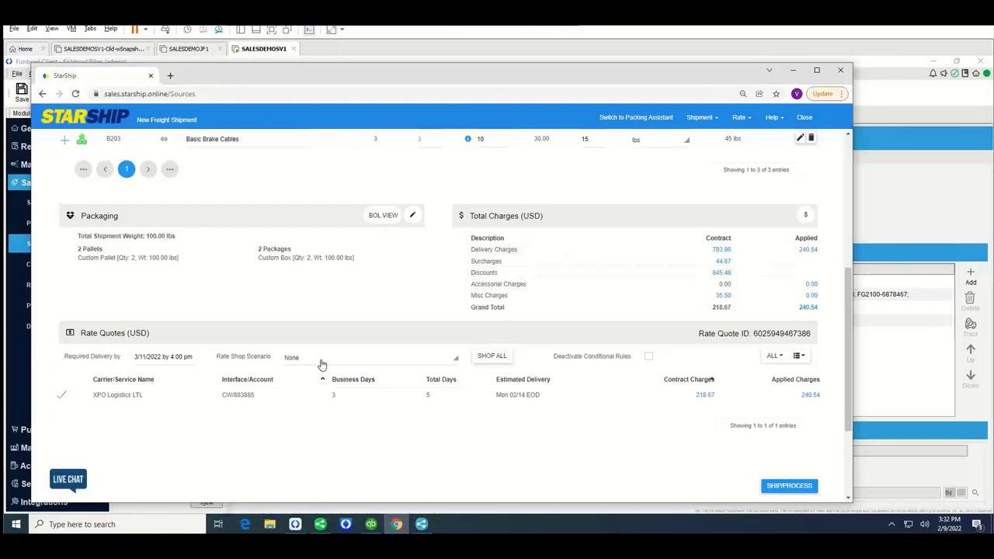
{"action": "left_click", "coordinate": [492, 357]}
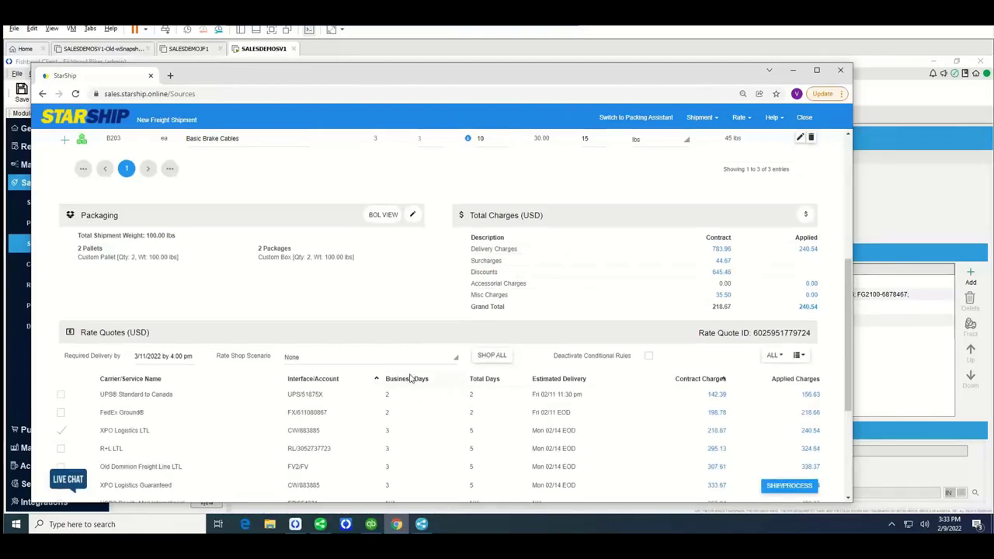
{"action": "scroll", "coordinate": [410, 378], "scroll_direction": "down", "scroll_amount": 1}
{"action": "scroll", "coordinate": [185, 389], "scroll_direction": "down", "scroll_amount": 1}
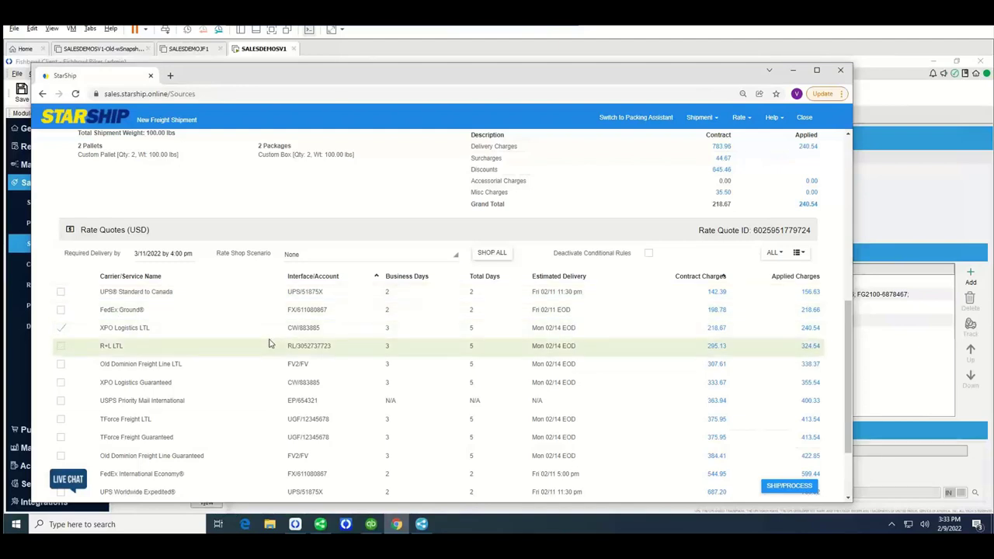
{"action": "scroll", "coordinate": [277, 349], "scroll_direction": "down", "scroll_amount": 1}
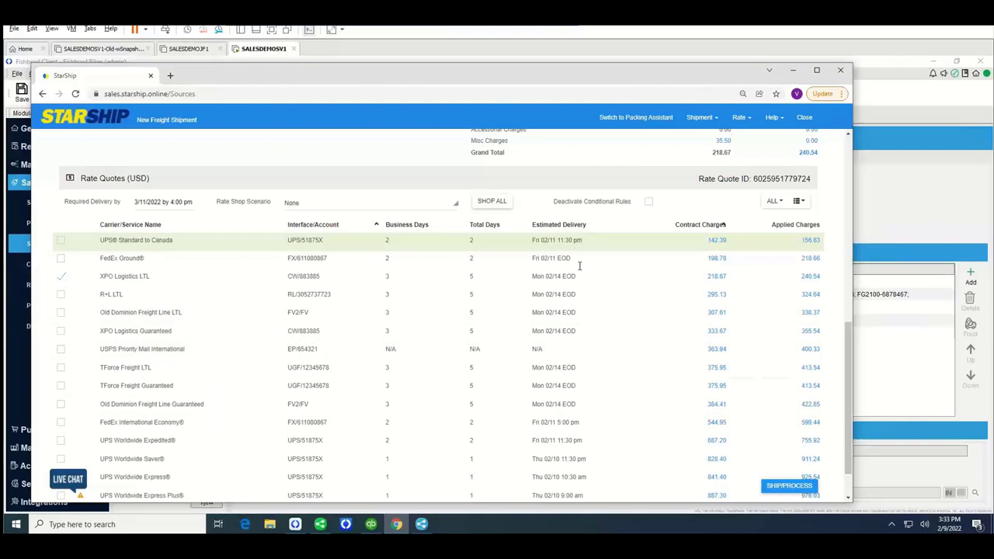
Process the freight shipment with XPO Logistics LTL and review the generated XPO Straight Bill of Lading.
{"action": "left_click", "coordinate": [785, 488]}
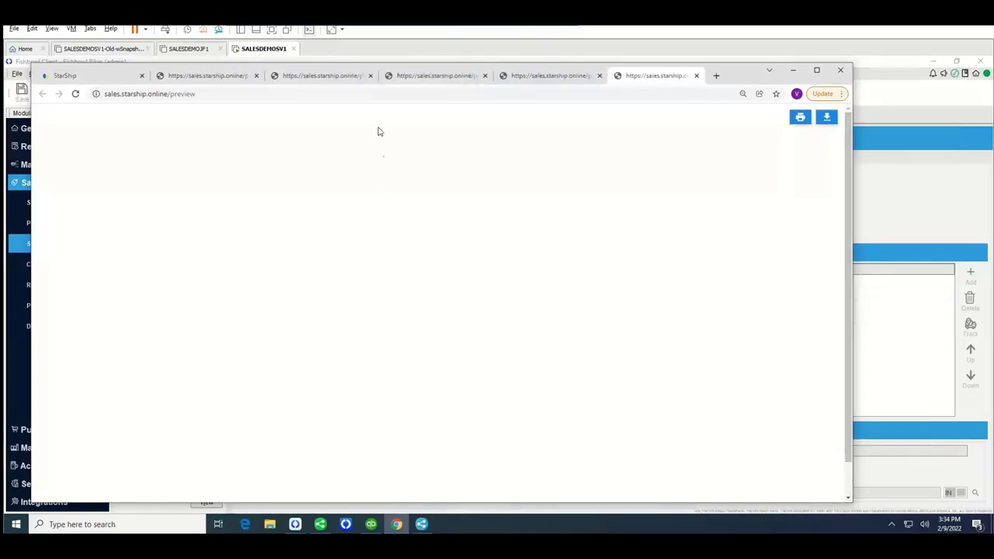
{"action": "left_click", "coordinate": [199, 80]}
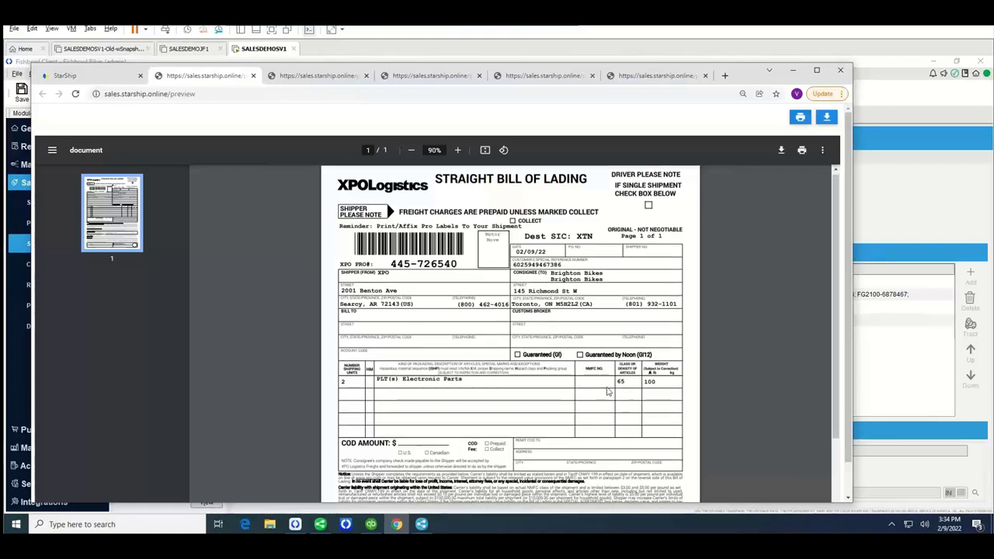
{"action": "scroll", "coordinate": [605, 392], "scroll_direction": "down", "scroll_amount": 3}
{"action": "scroll", "coordinate": [601, 386], "scroll_direction": "down", "scroll_amount": 1}
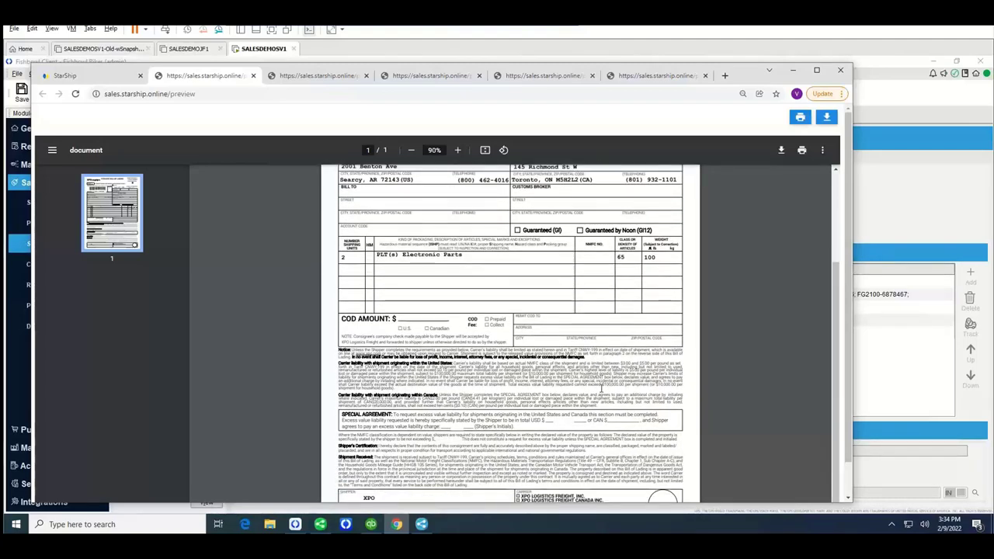
{"action": "scroll", "coordinate": [601, 388], "scroll_direction": "up", "scroll_amount": 4}
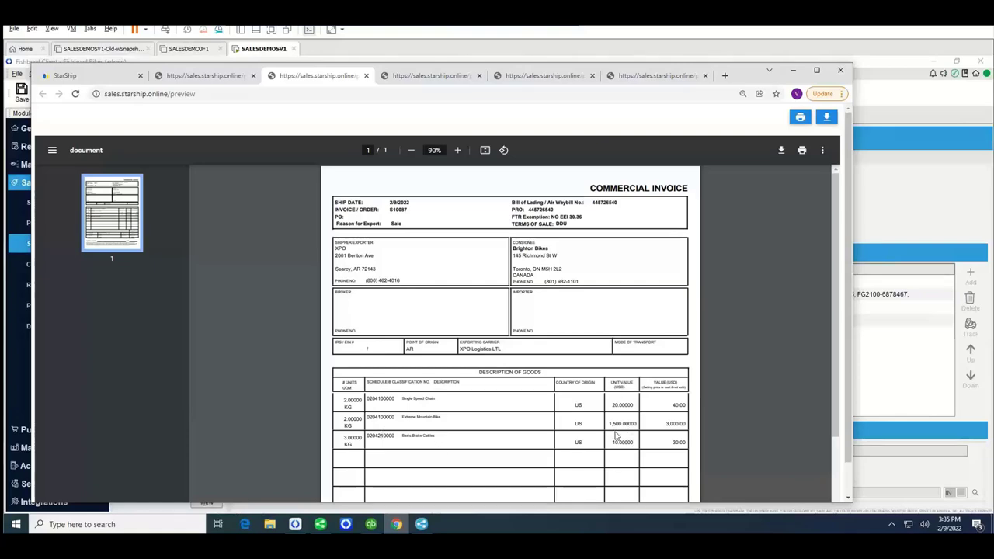
Review the remaining shipping documents: commercial invoice, USMCA certification of origin, shipping labels and Uniform Straight Bill of Lading.
{"action": "scroll", "coordinate": [615, 433], "scroll_direction": "down", "scroll_amount": 3}
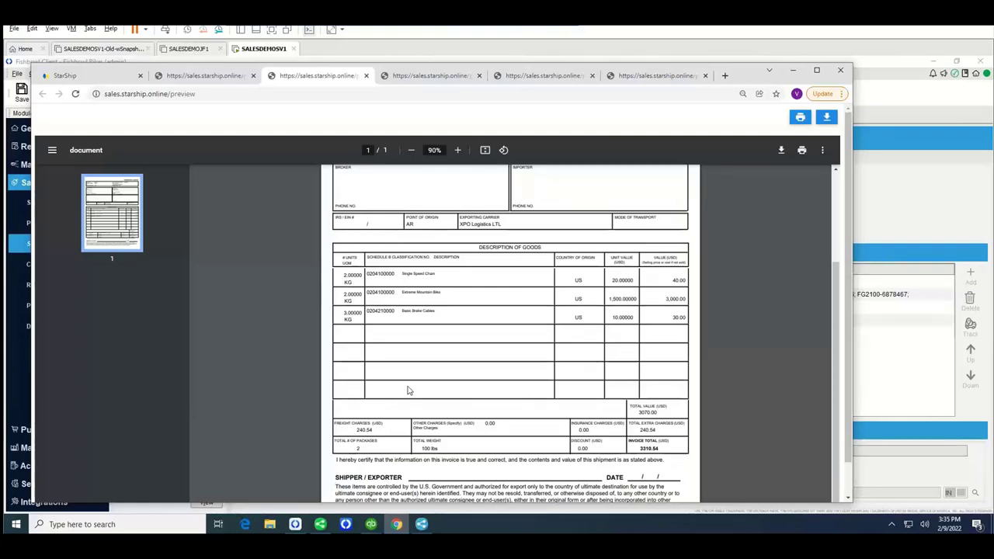
{"action": "left_click", "coordinate": [419, 78]}
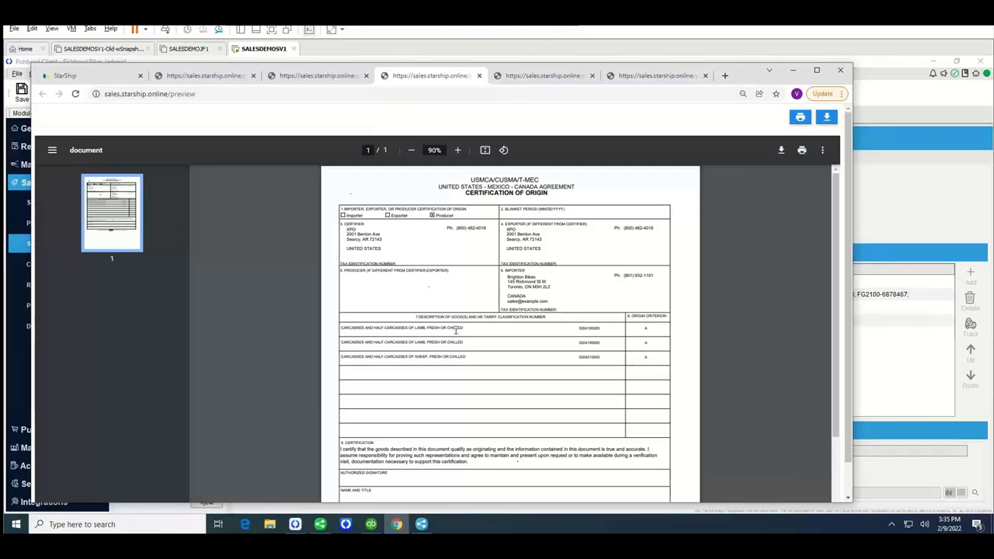
{"action": "left_click", "coordinate": [536, 76]}
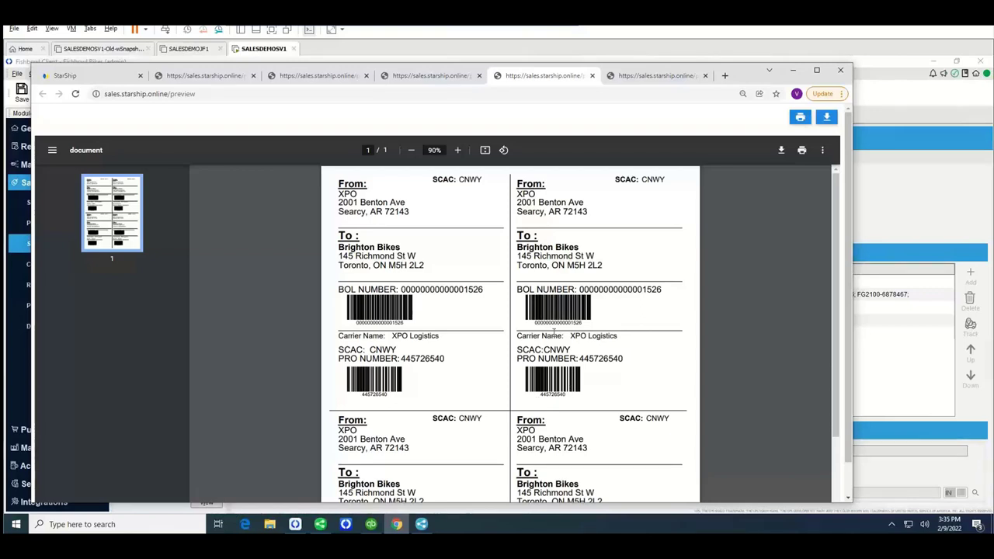
{"action": "left_click", "coordinate": [622, 75]}
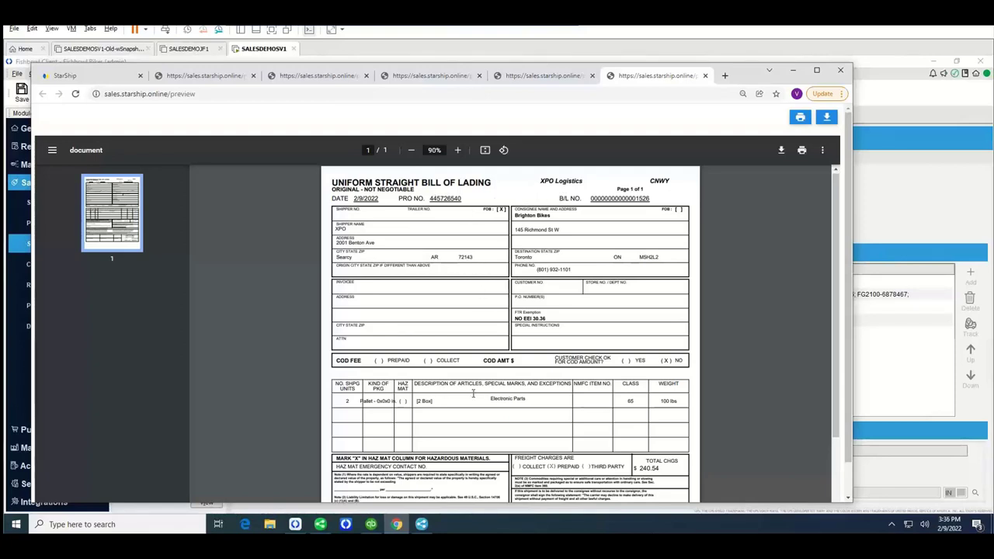
{"action": "scroll", "coordinate": [473, 393], "scroll_direction": "down", "scroll_amount": 2}
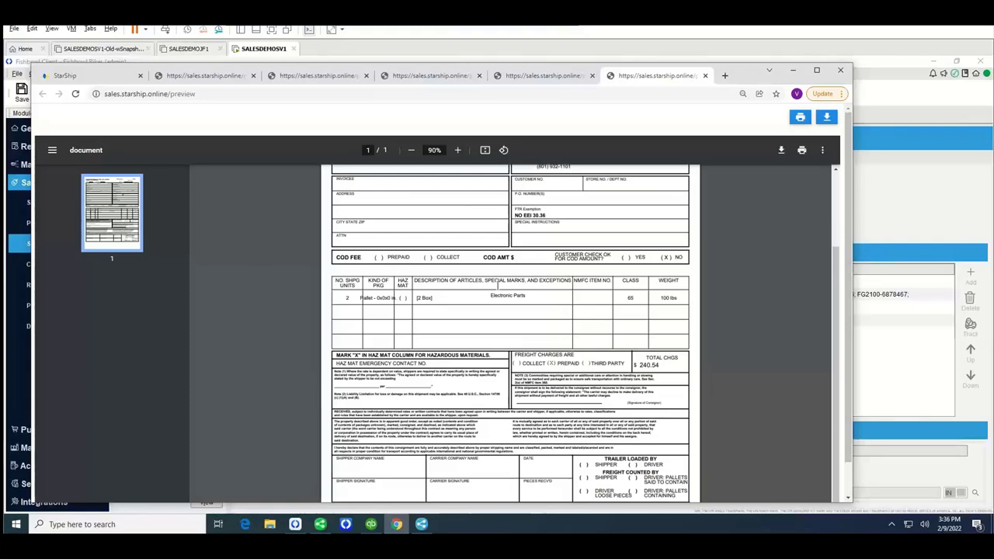
{"action": "scroll", "coordinate": [497, 286], "scroll_direction": "up", "scroll_amount": 2}
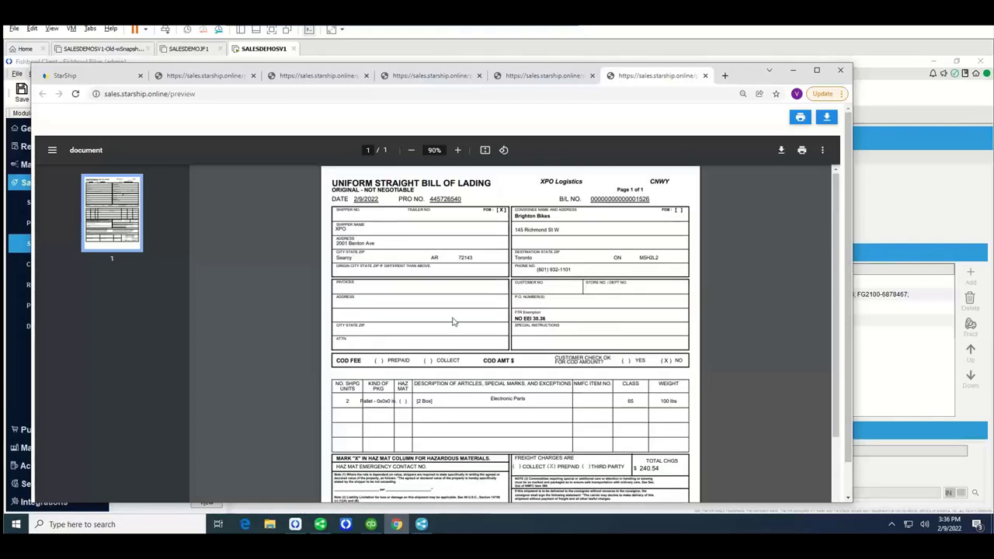
Switch to Fishbowl and check the Brighton Bikes shipment's status plus Carton 1's tracking number and cost.
{"action": "left_click", "coordinate": [298, 526]}
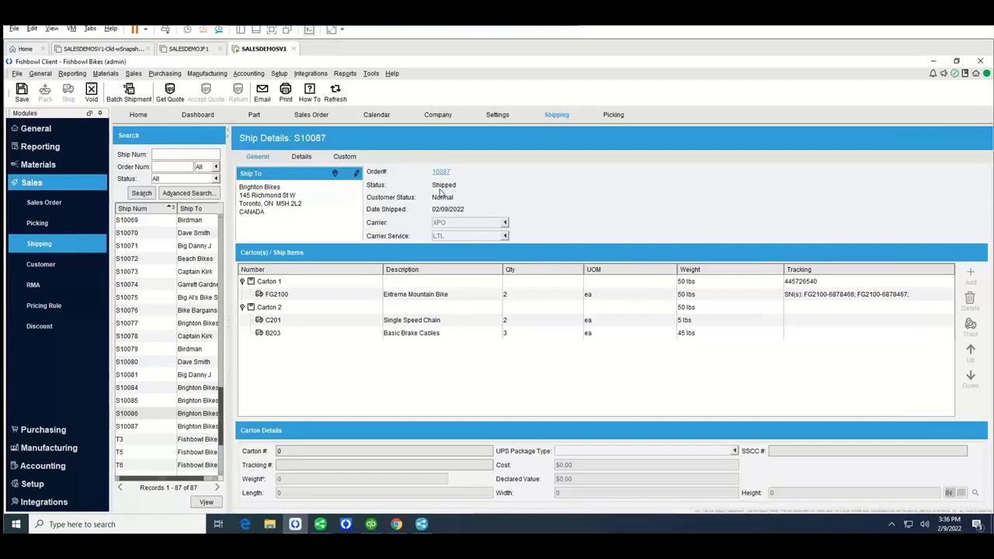
{"action": "left_click", "coordinate": [278, 284]}
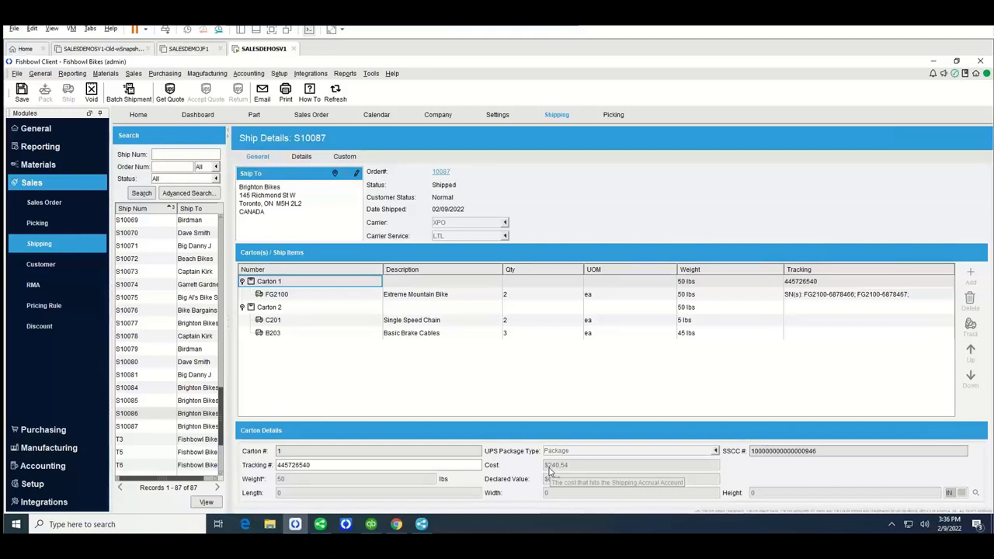
Switch back to StarShip in Chrome, open the dashboard and examine the shipment map, package charts and weekly Total Costs chart.
{"action": "left_click", "coordinate": [396, 525]}
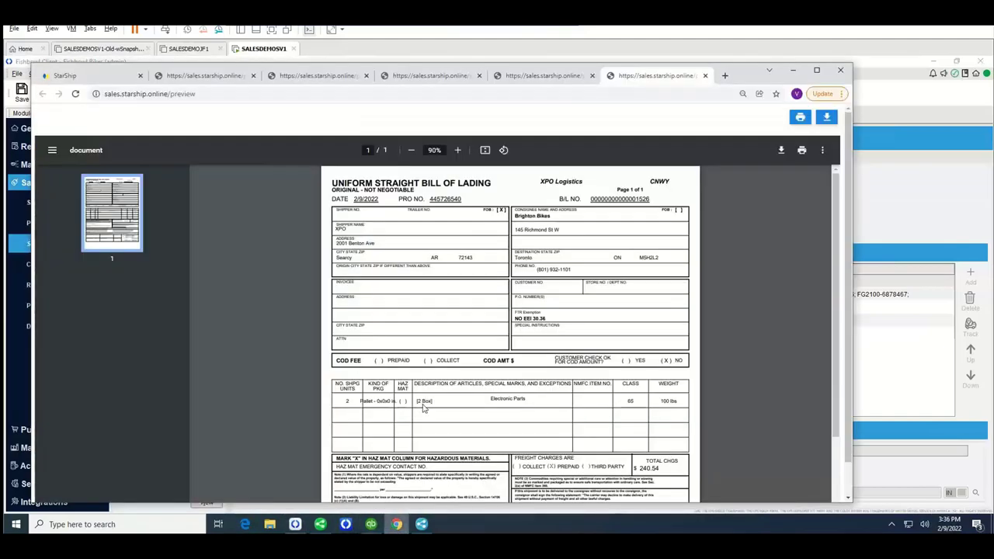
{"action": "left_click", "coordinate": [101, 81]}
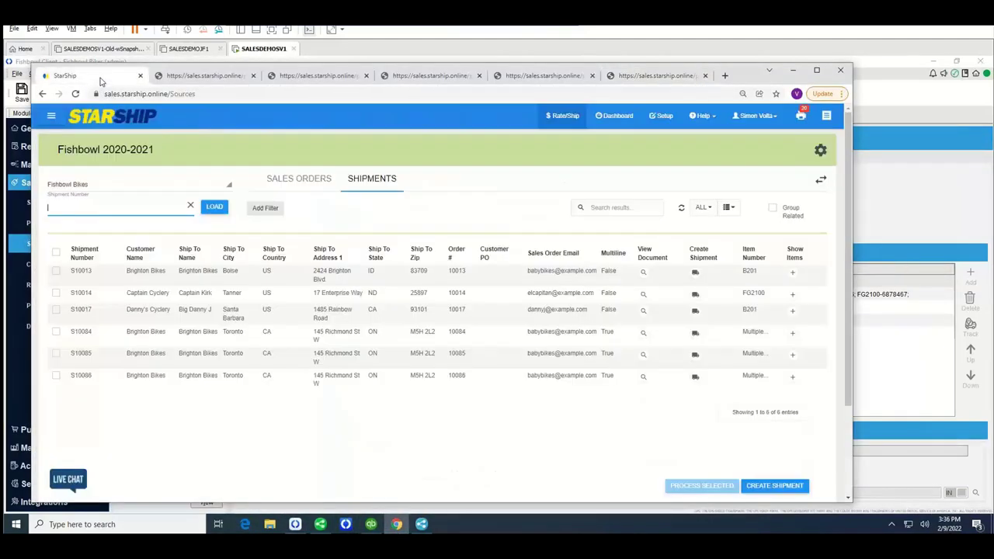
{"action": "left_click", "coordinate": [610, 118]}
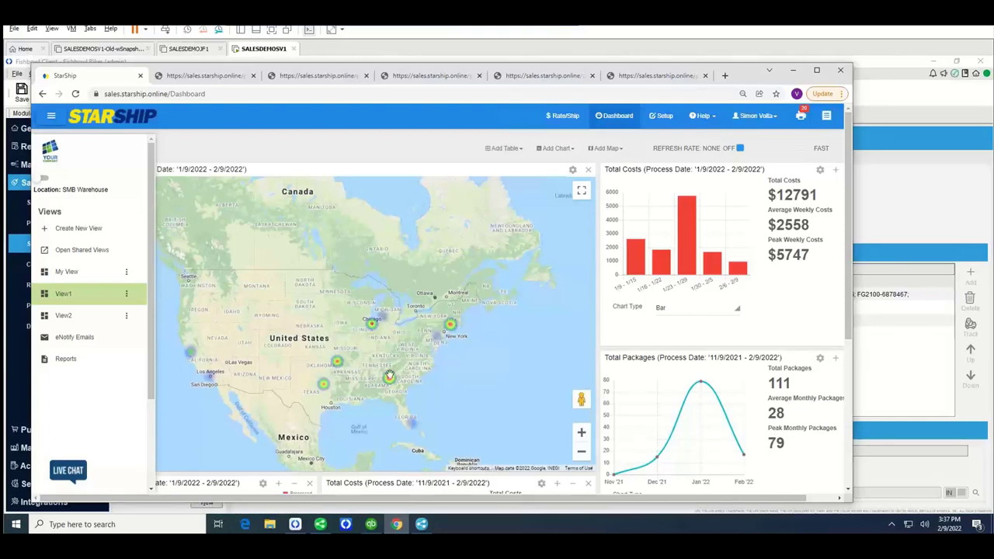
{"action": "scroll", "coordinate": [465, 377], "scroll_direction": "down", "scroll_amount": 1}
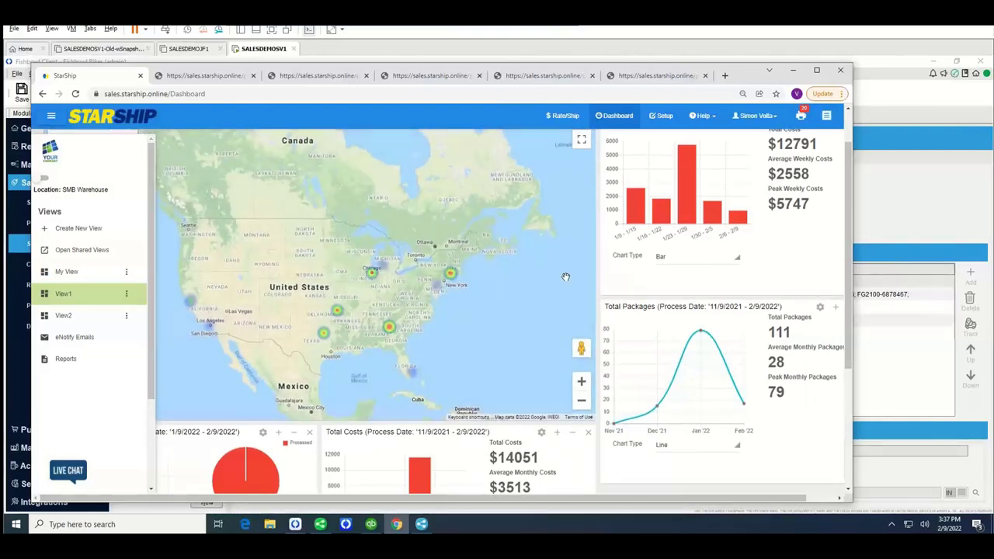
{"action": "scroll", "coordinate": [565, 277], "scroll_direction": "up", "scroll_amount": 1}
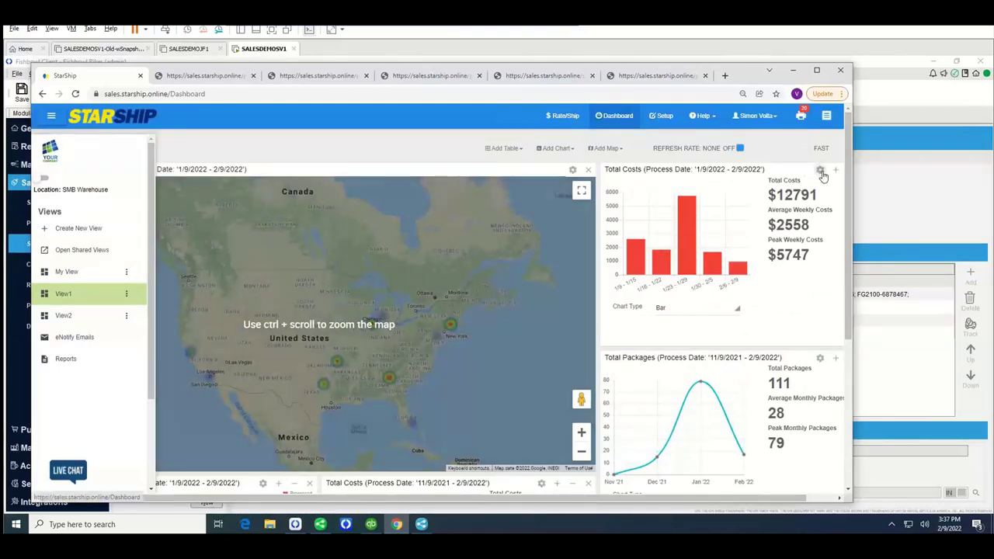
{"action": "mouse_move", "coordinate": [718, 263]}
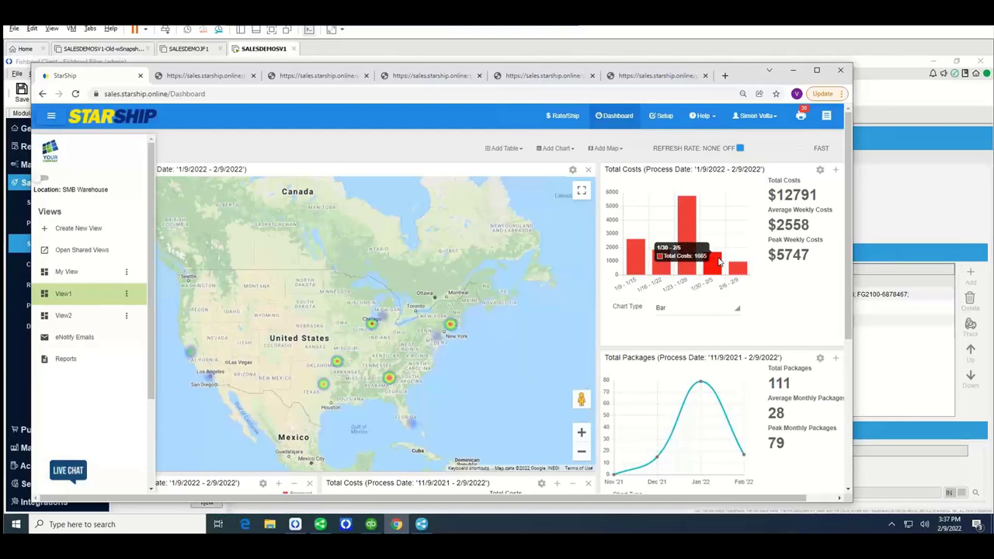
In the eNotify email viewer, read a sent USA Bartending School ship notification and a pending branded on-its-way email for the same customer.
{"action": "left_click", "coordinate": [78, 337]}
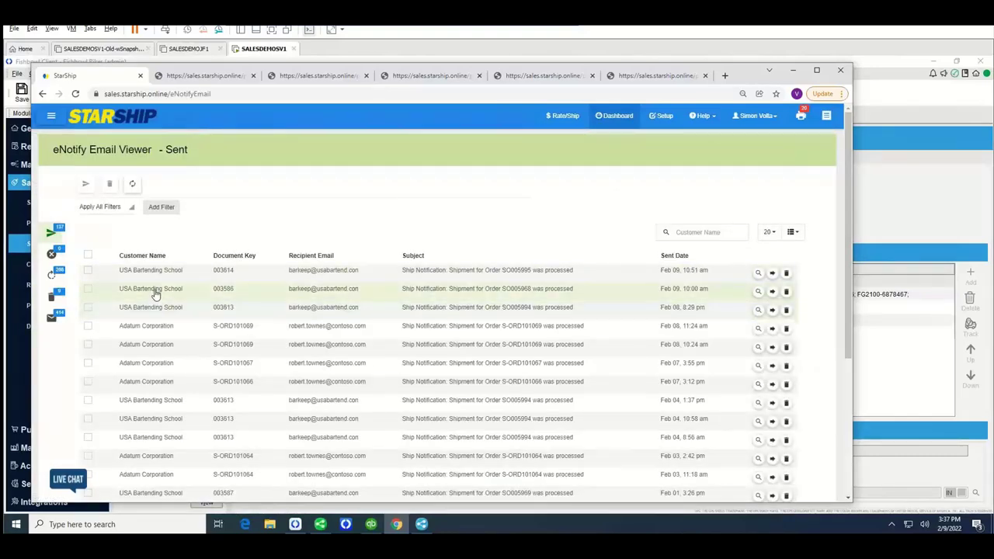
{"action": "left_click", "coordinate": [155, 307]}
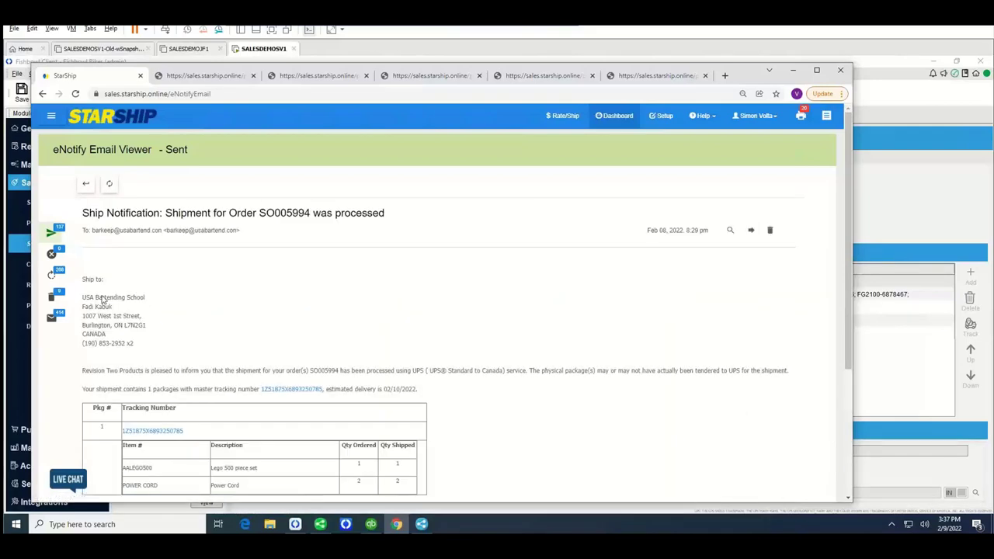
{"action": "mouse_move", "coordinate": [58, 294]}
{"action": "left_click", "coordinate": [72, 276]}
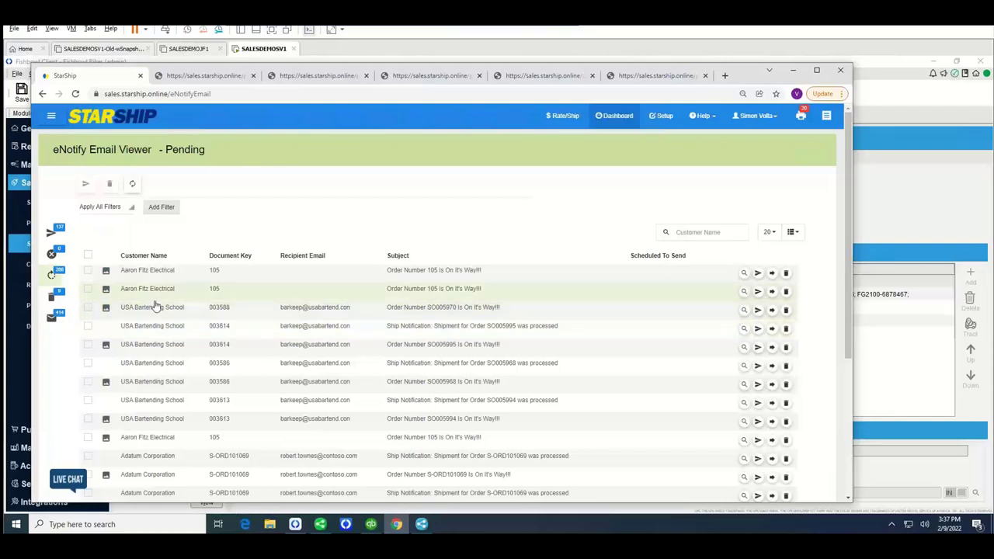
{"action": "left_click", "coordinate": [155, 306]}
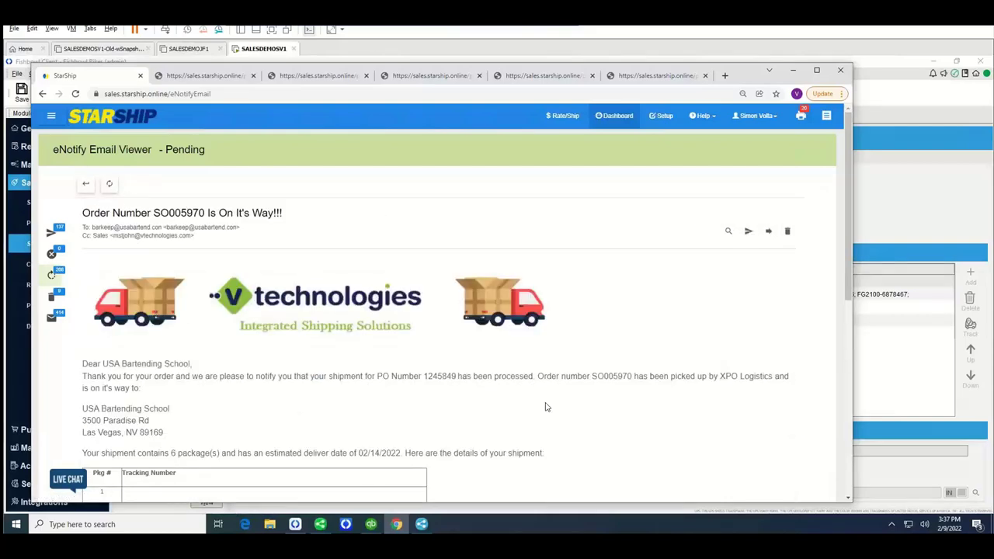
{"action": "scroll", "coordinate": [544, 406], "scroll_direction": "down", "scroll_amount": 2}
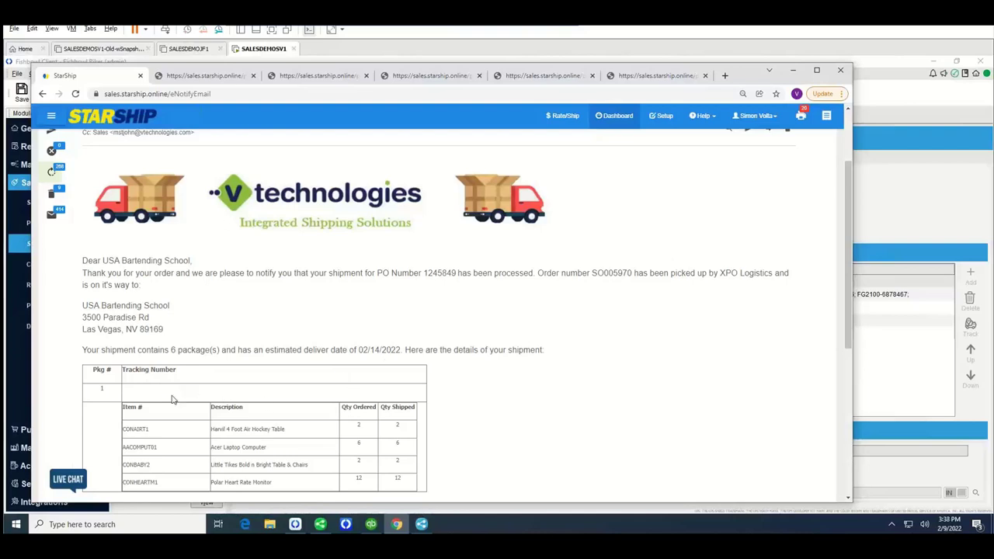
{"action": "scroll", "coordinate": [194, 377], "scroll_direction": "down", "scroll_amount": 1}
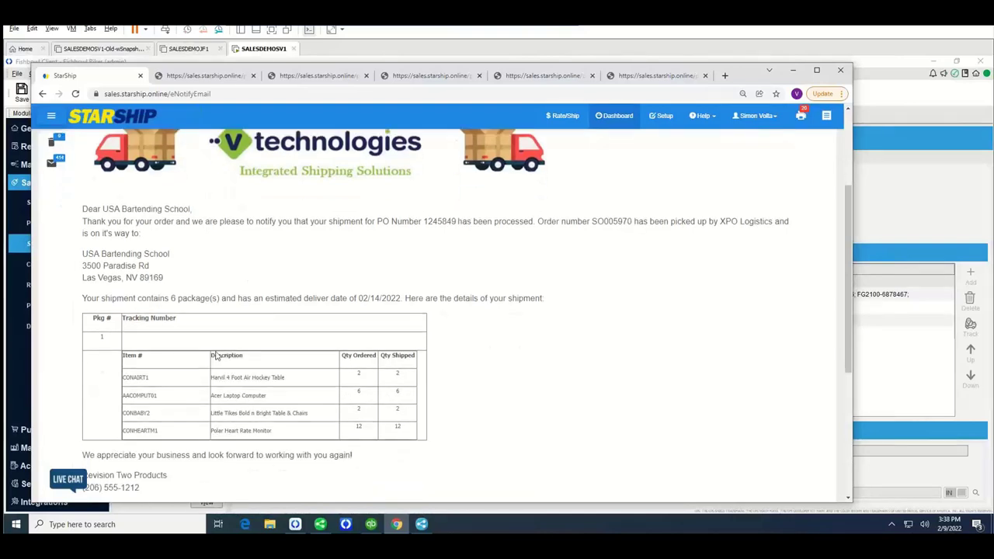